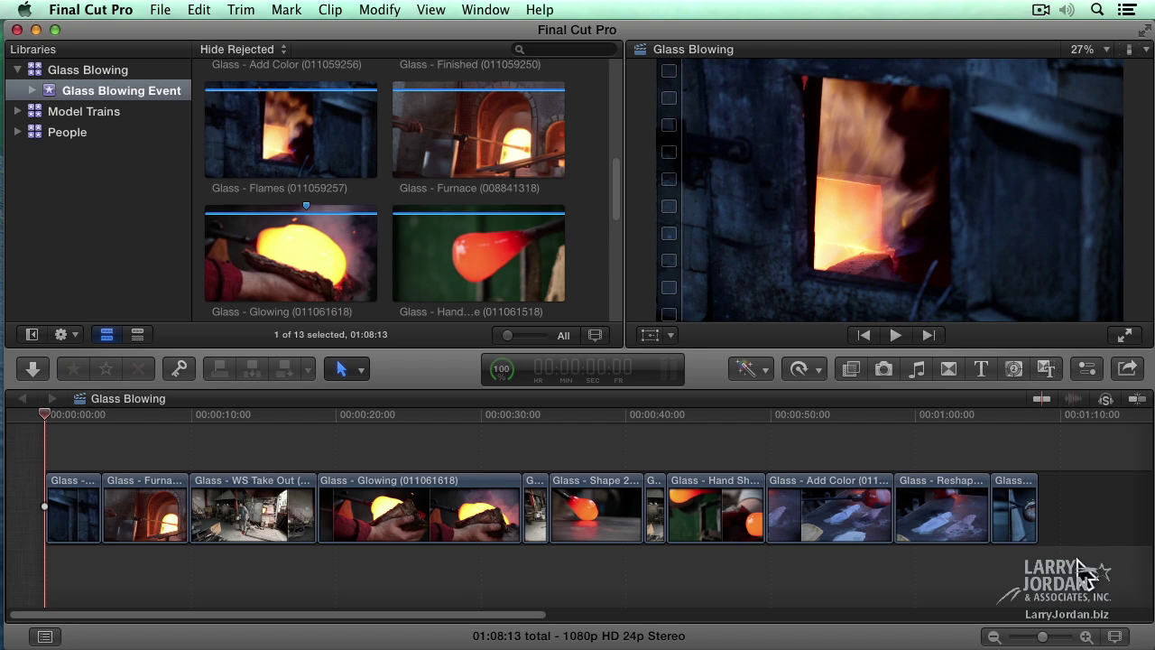
click(938, 537)
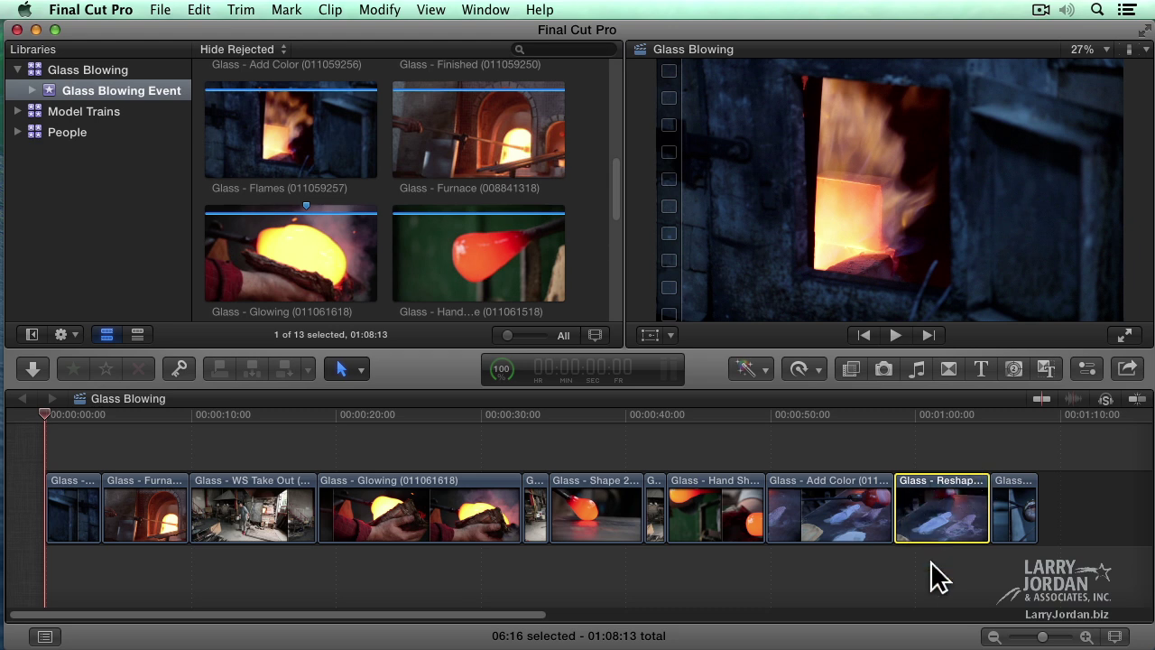
click(930, 560)
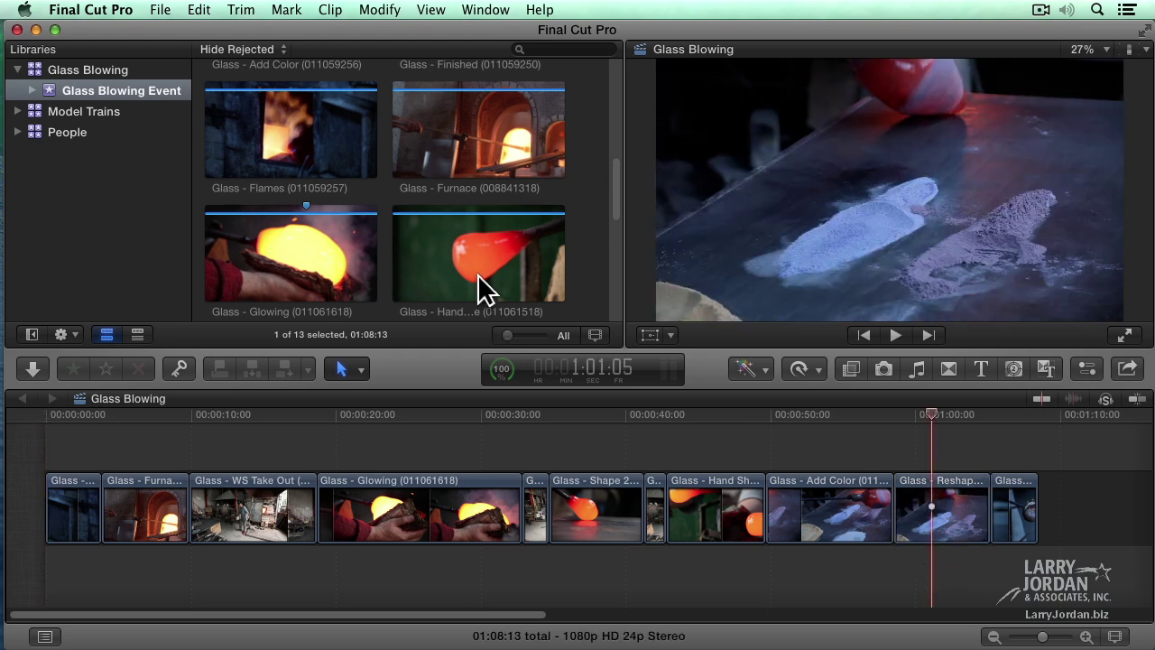
click(486, 287)
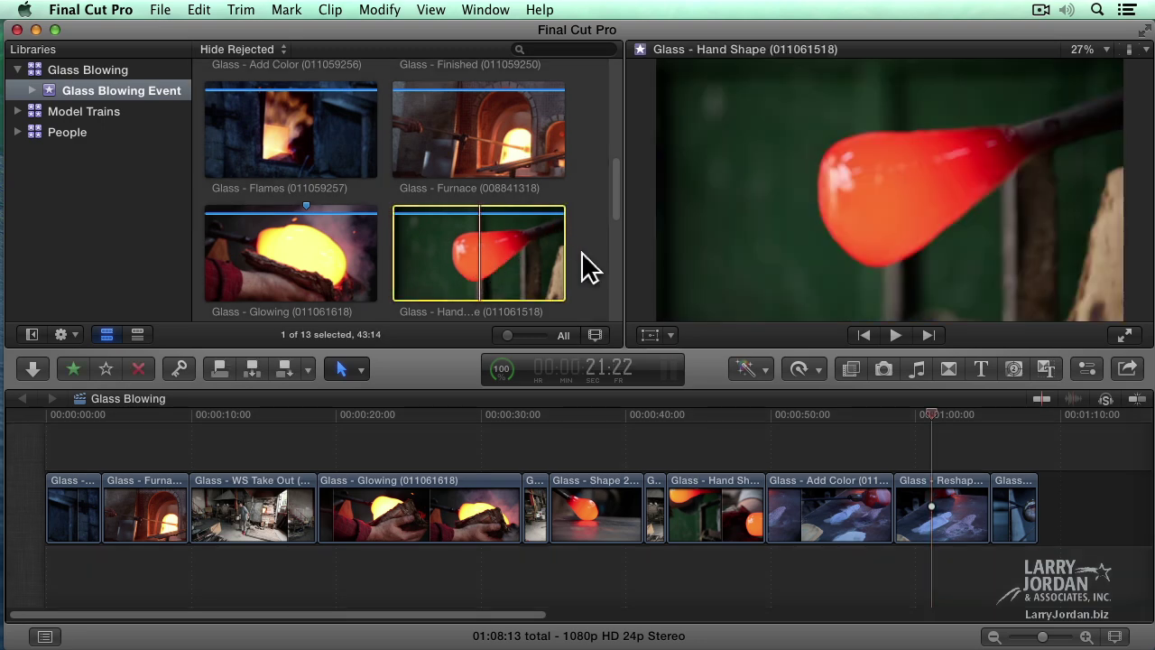
click(579, 301)
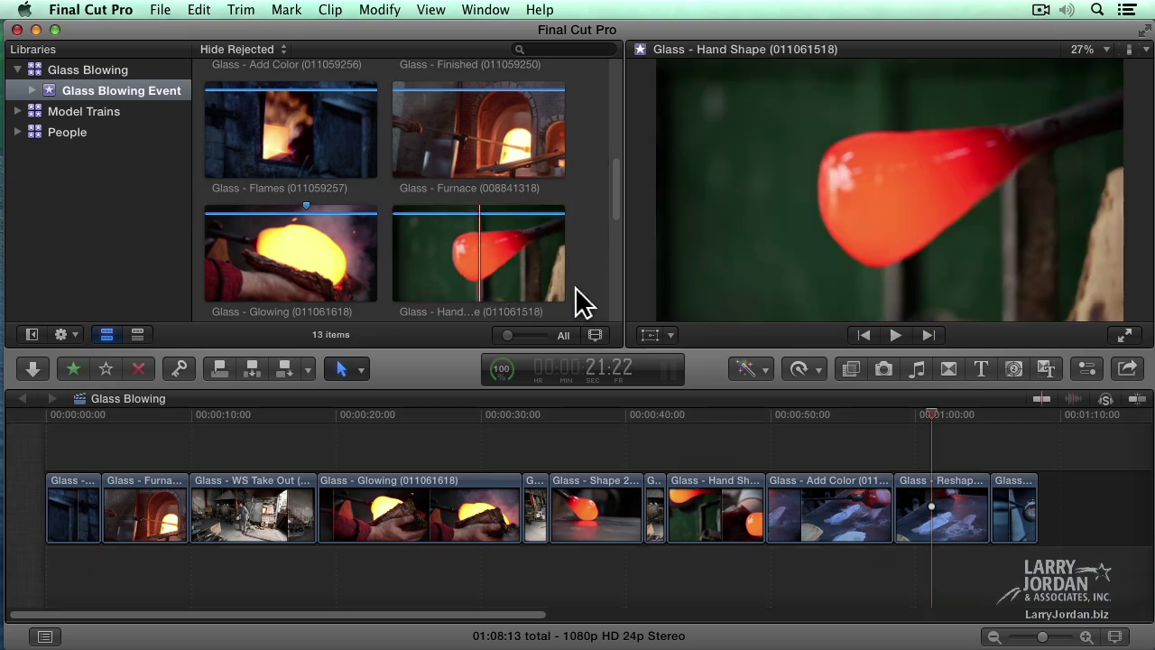
click(623, 510)
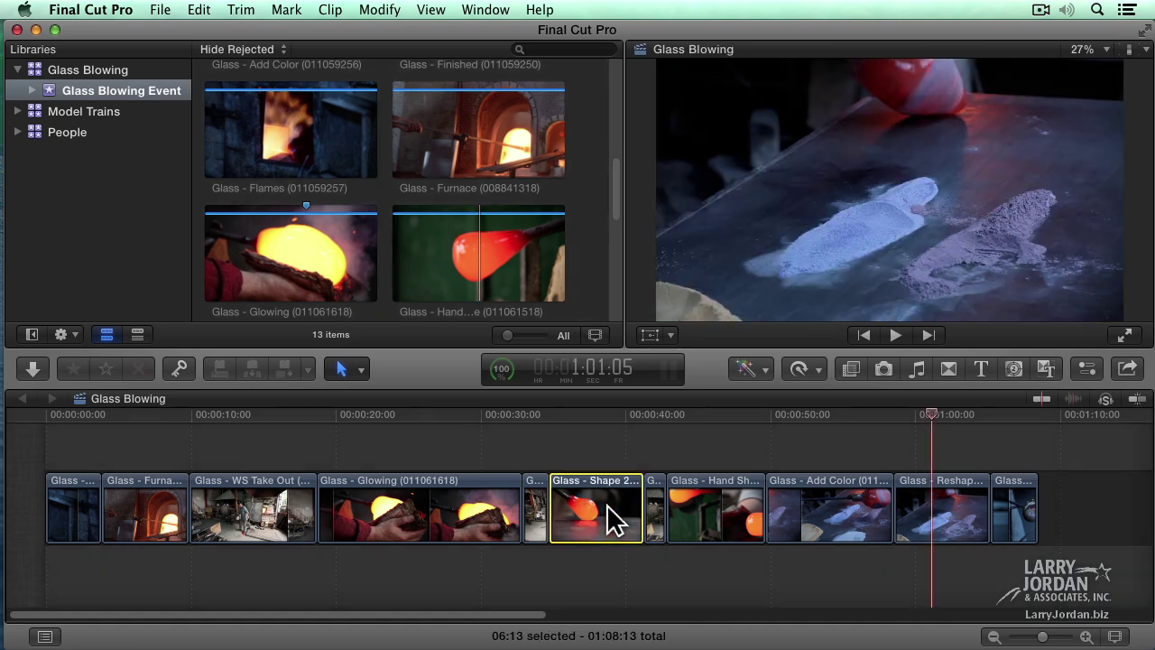
click(717, 515)
click(487, 518)
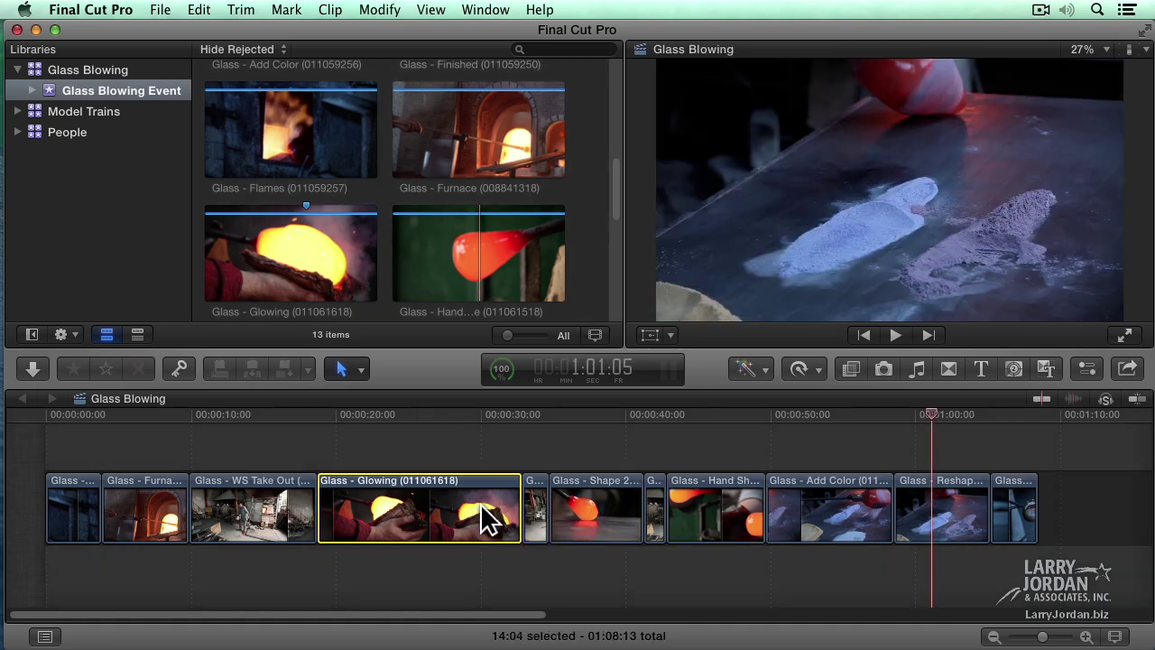
click(523, 564)
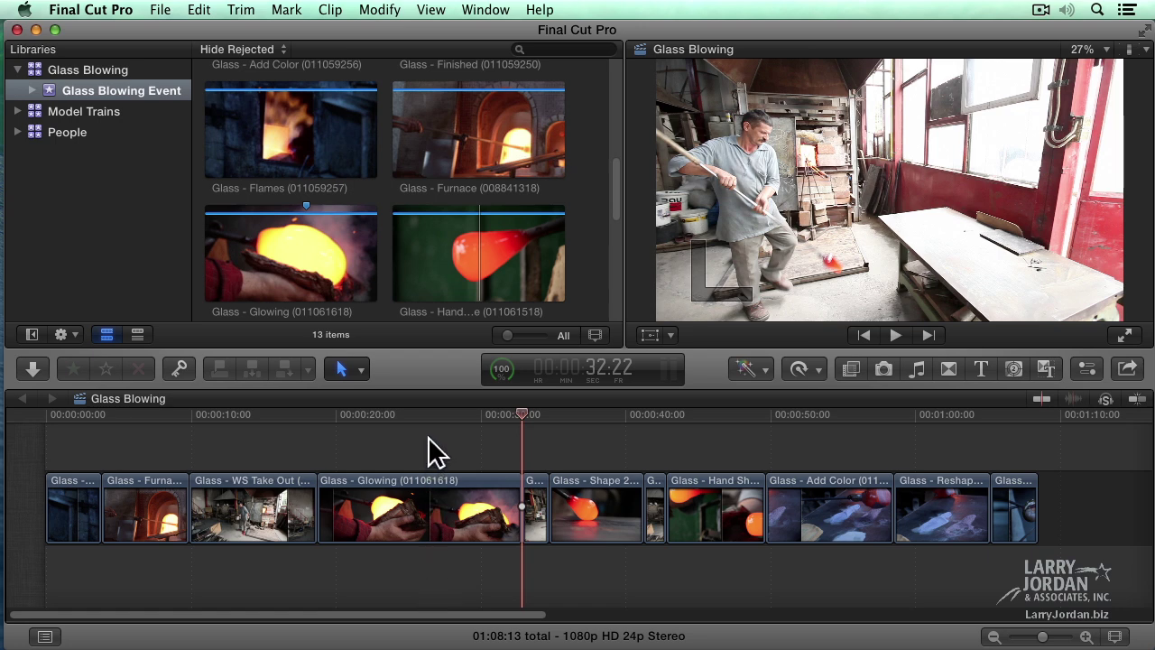
drag(429, 441, 611, 538)
click(603, 574)
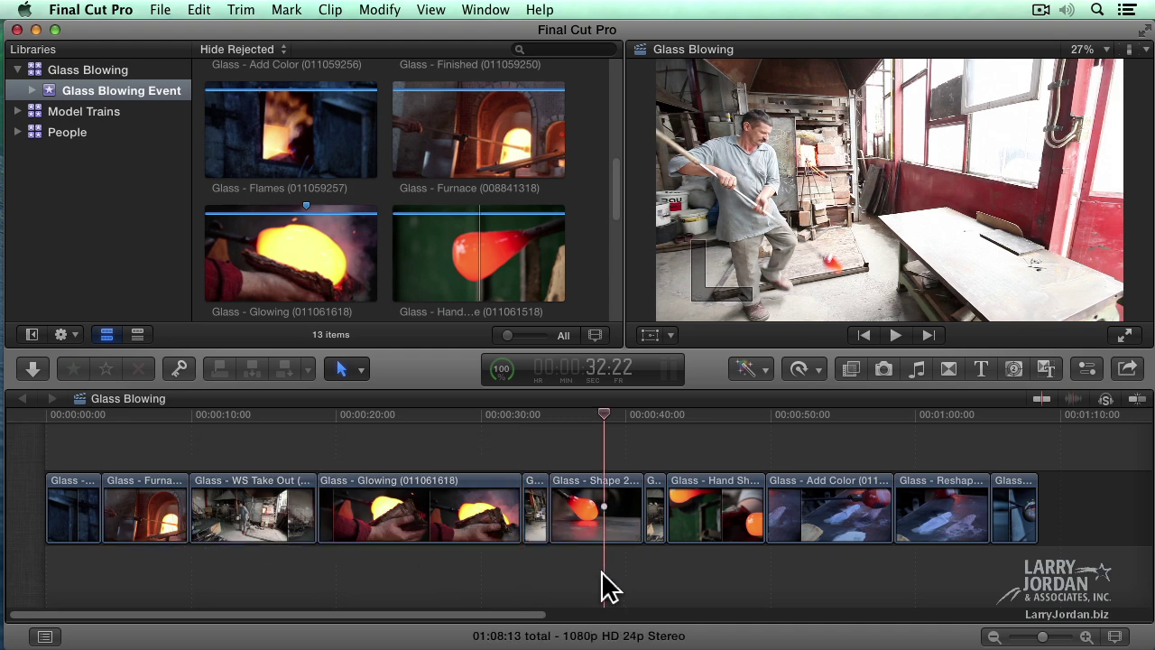
click(147, 521)
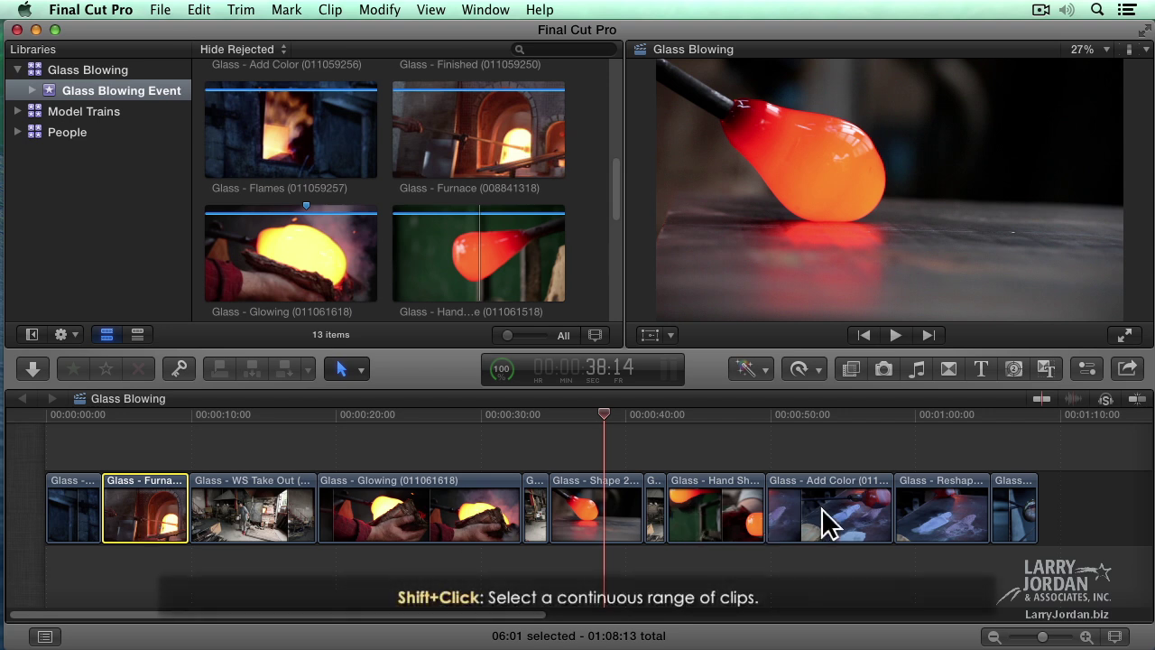
shift+click(828, 523)
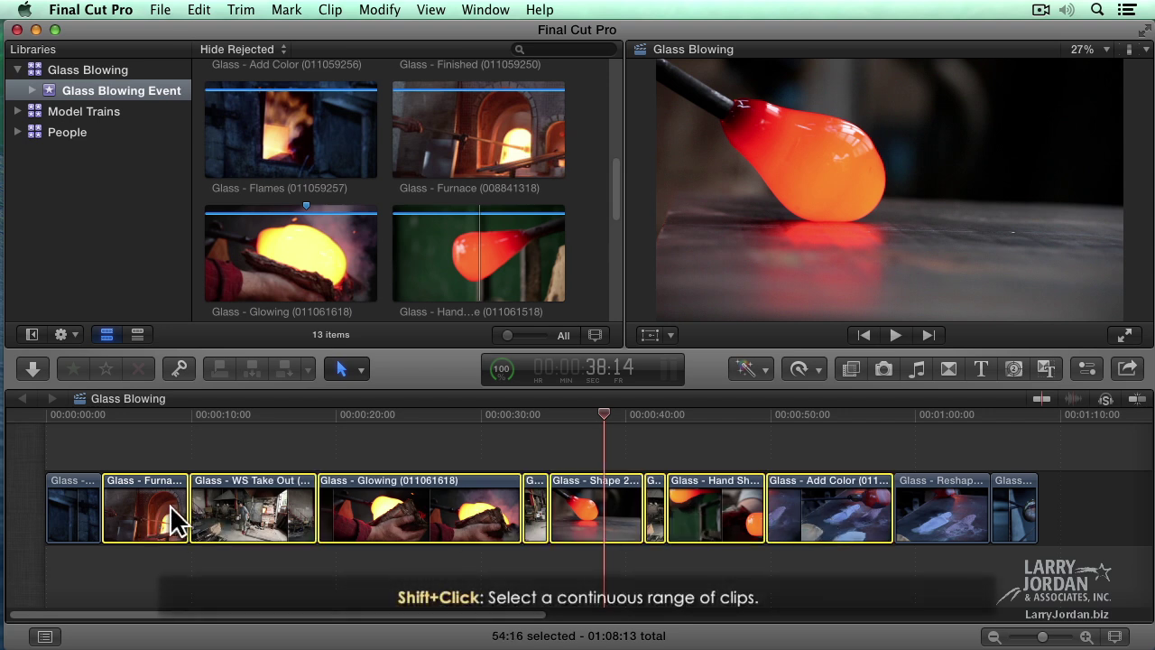
click(798, 573)
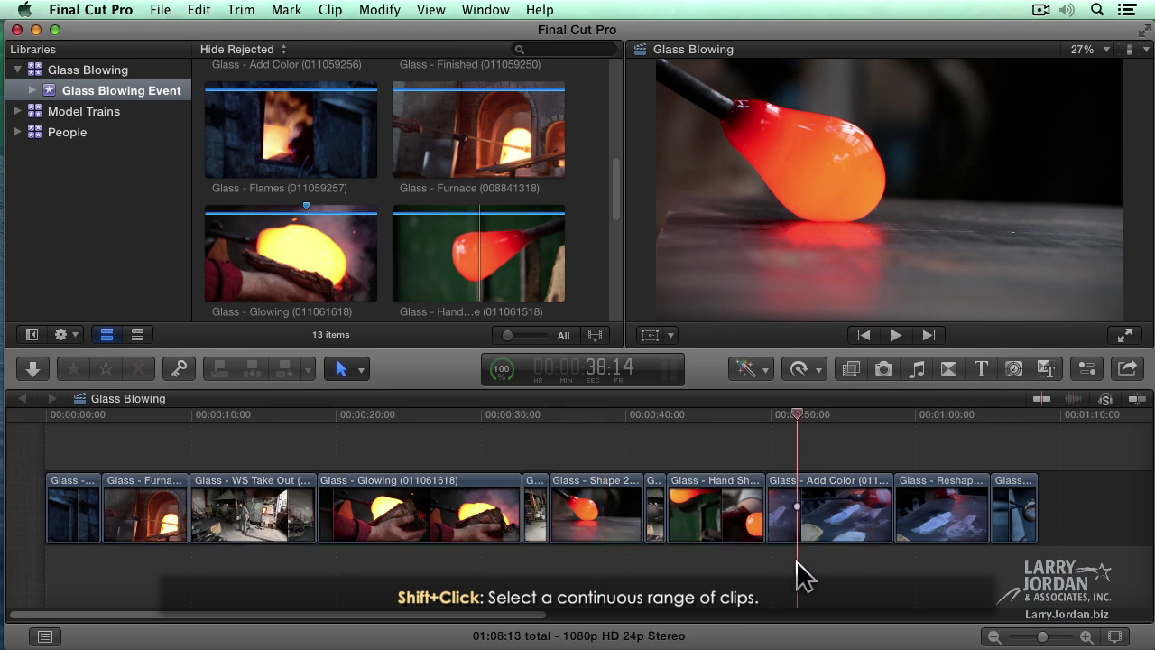
click(77, 511)
super+click(415, 517)
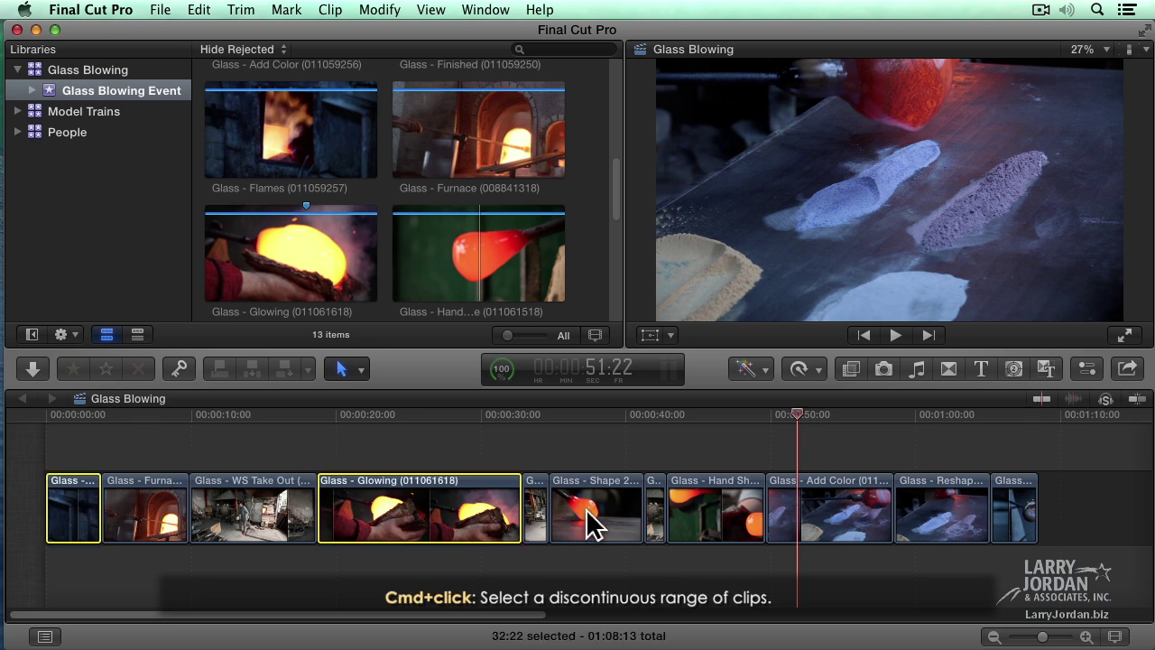
super+click(654, 528)
super+click(823, 529)
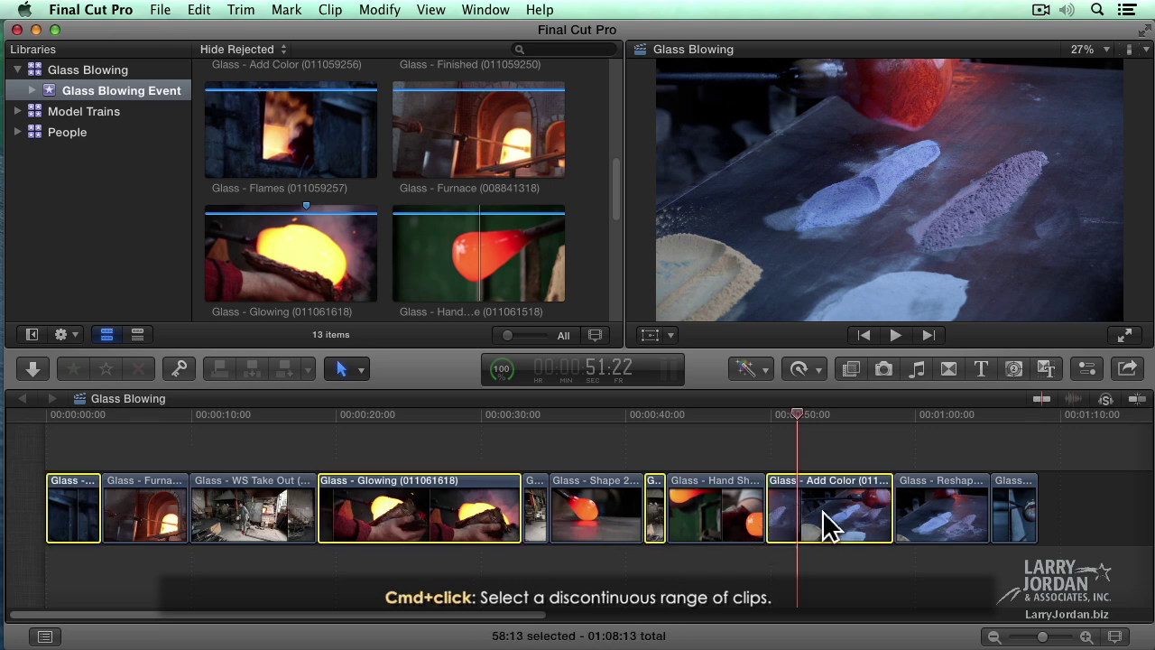
super+click(1017, 515)
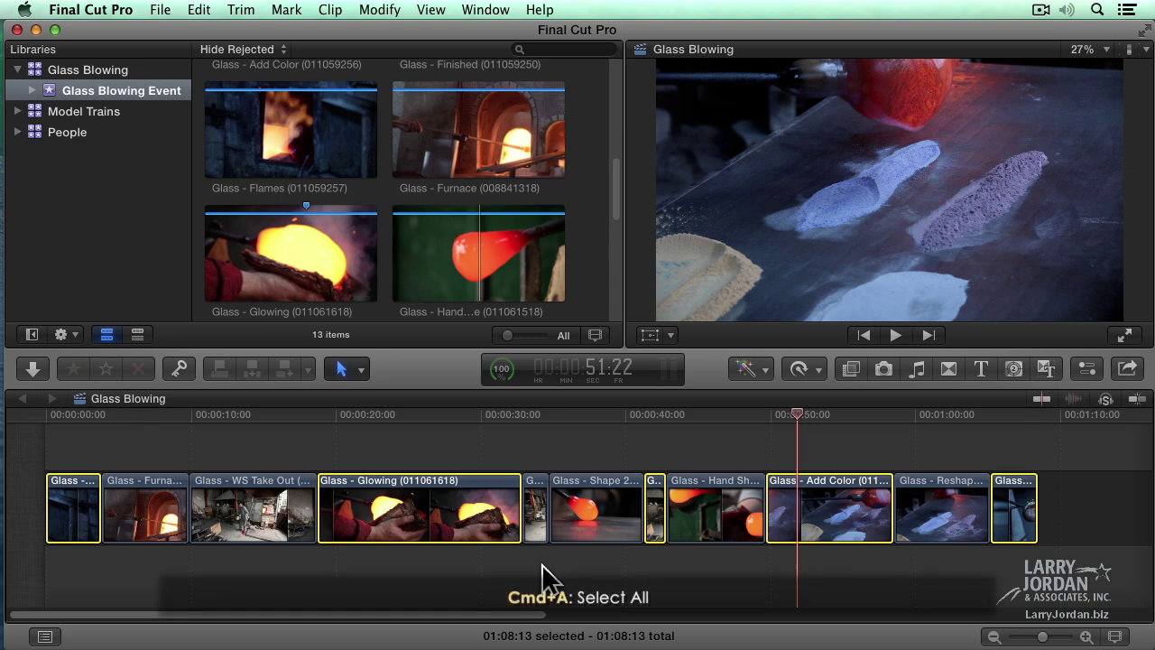
key(super+a)
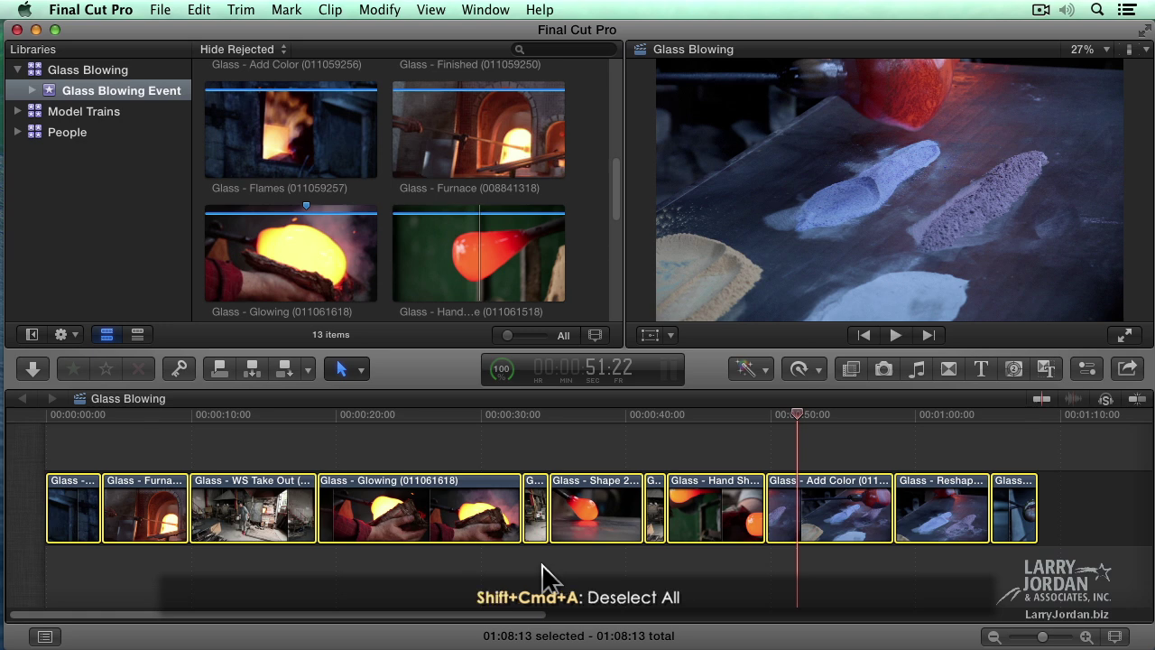
key(shift+super+a)
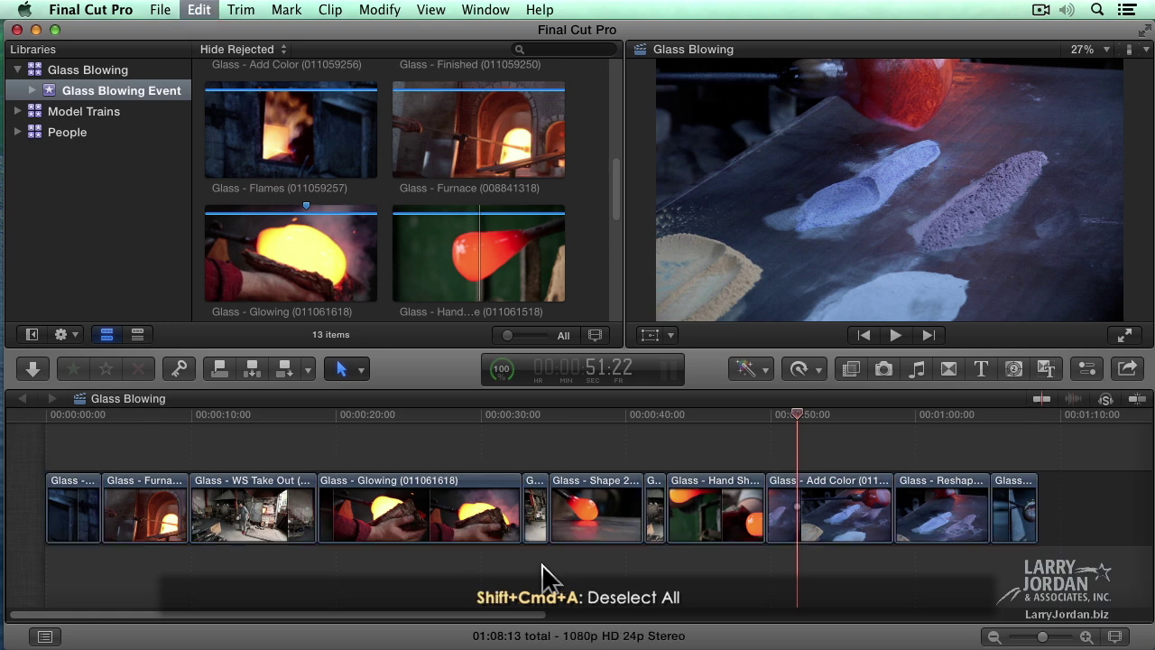
- With skimming off, select the Hand Shape, Glowing and Shape 2 clips under the playhead with C
drag(798, 416, 713, 416)
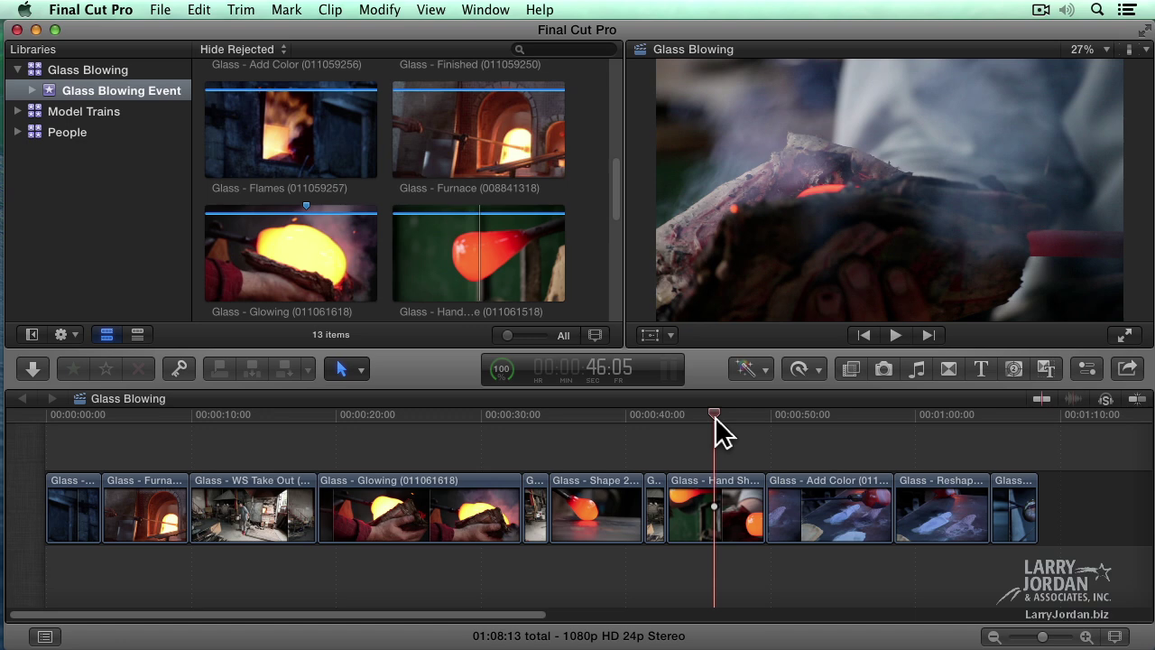
click(1047, 400)
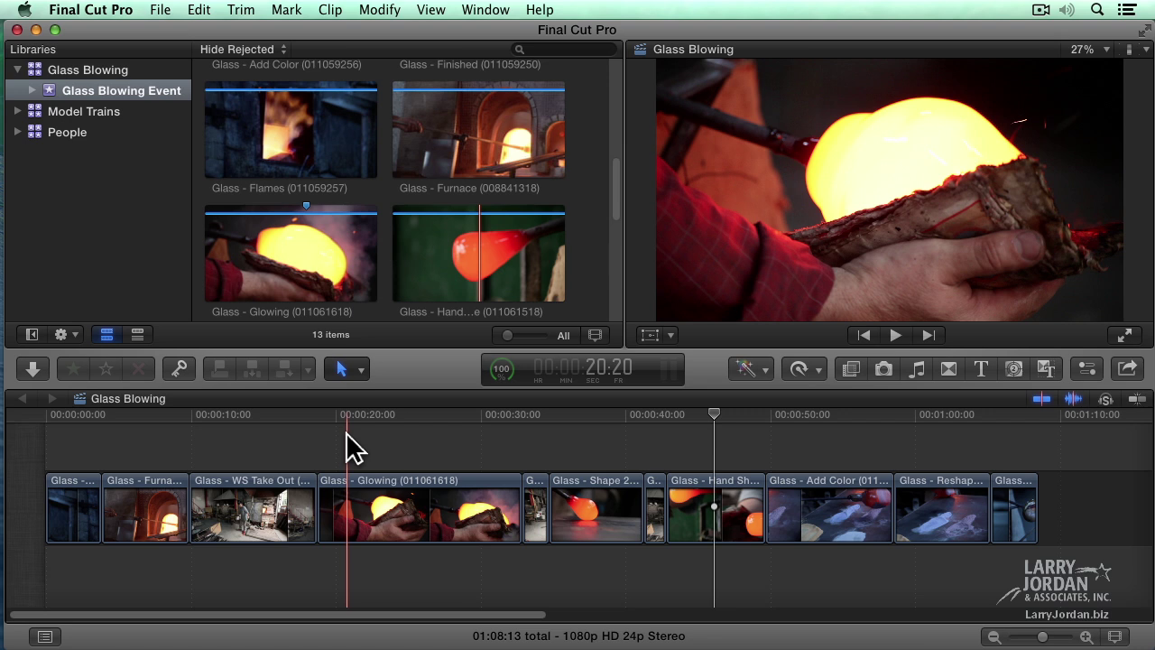
key(s)
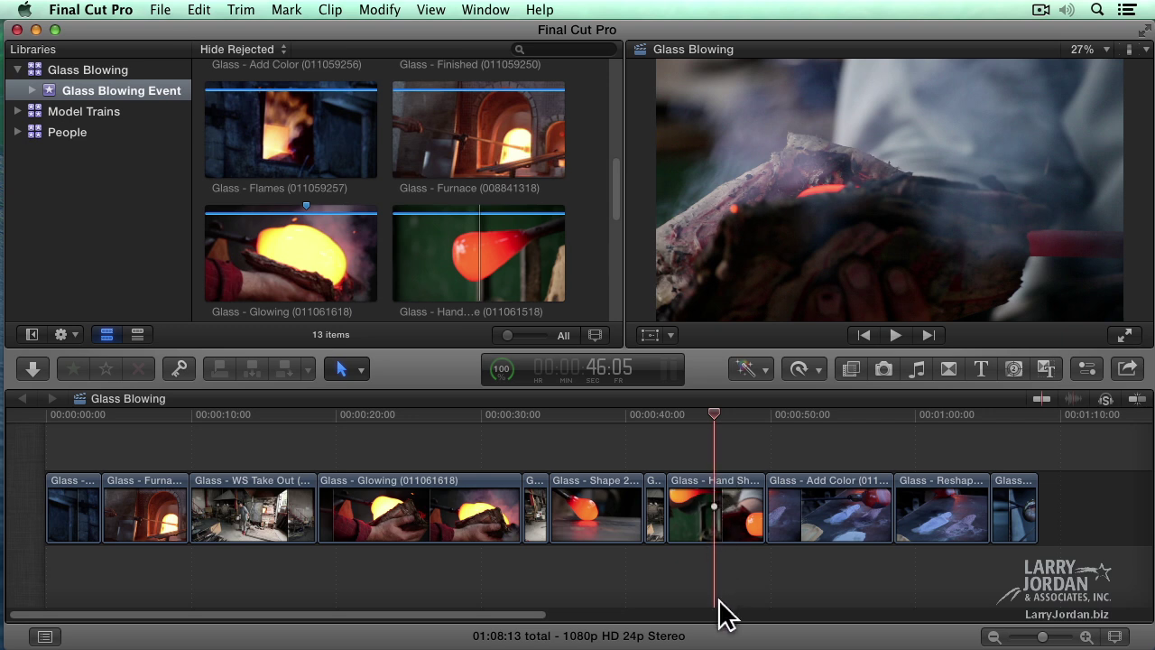
key(c)
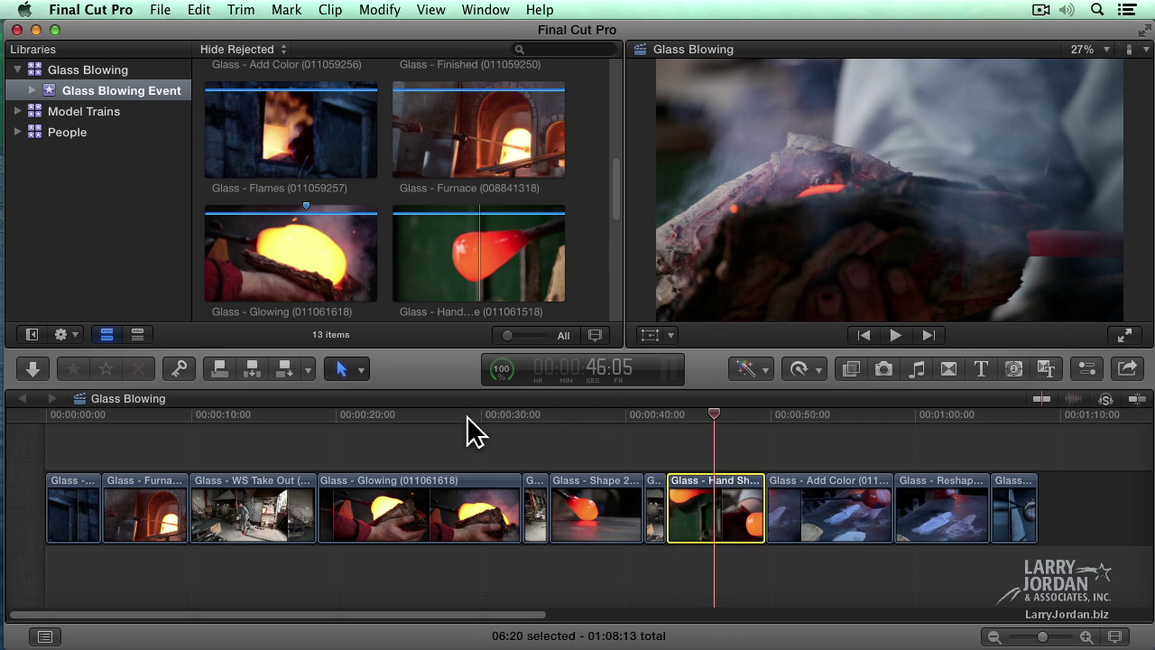
click(474, 424)
key(c)
click(602, 418)
key(c)
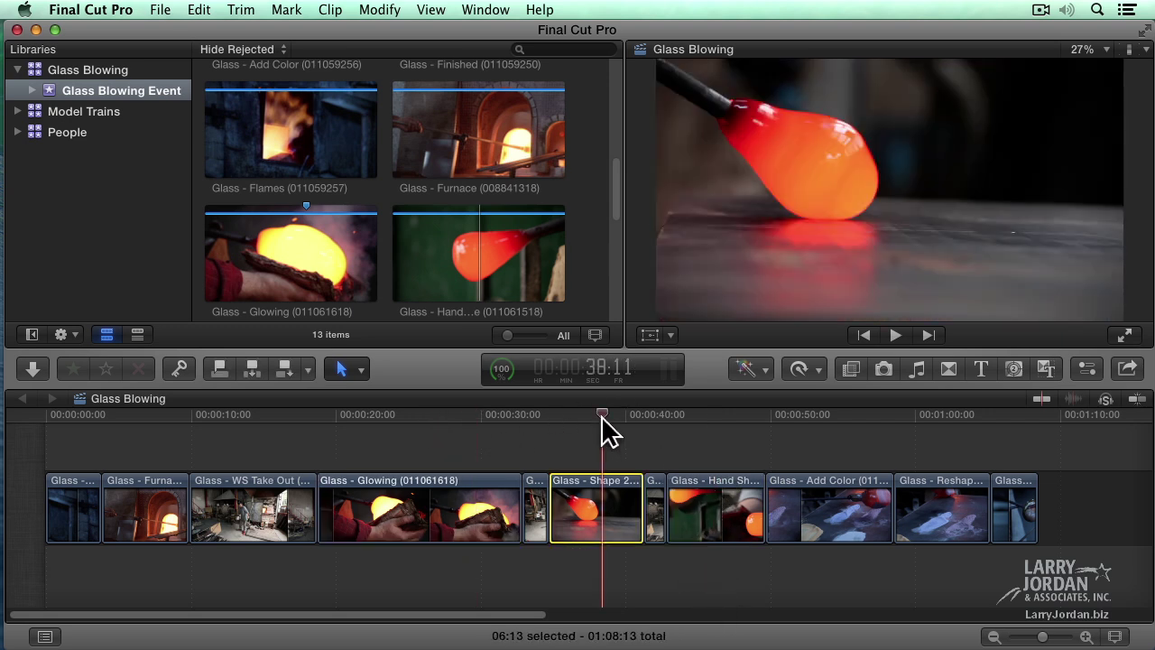
- Re-enable skimming to select Furnace, Glowing and Shape 2 under the skimmer, then turn skimming off again
click(1042, 400)
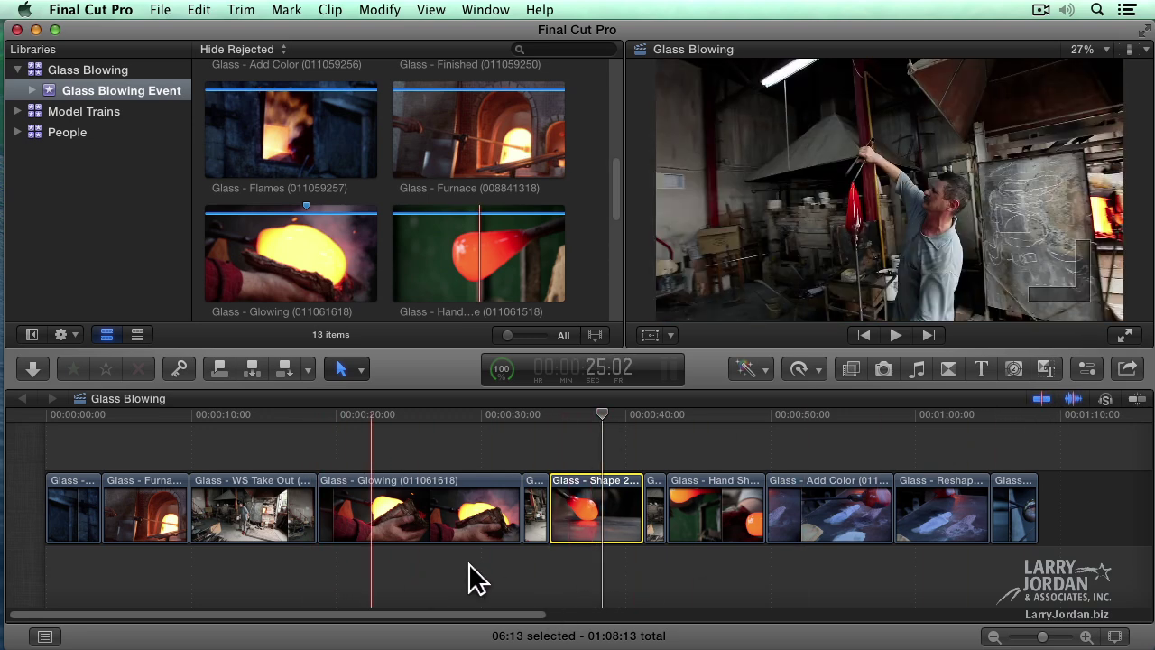
click(819, 417)
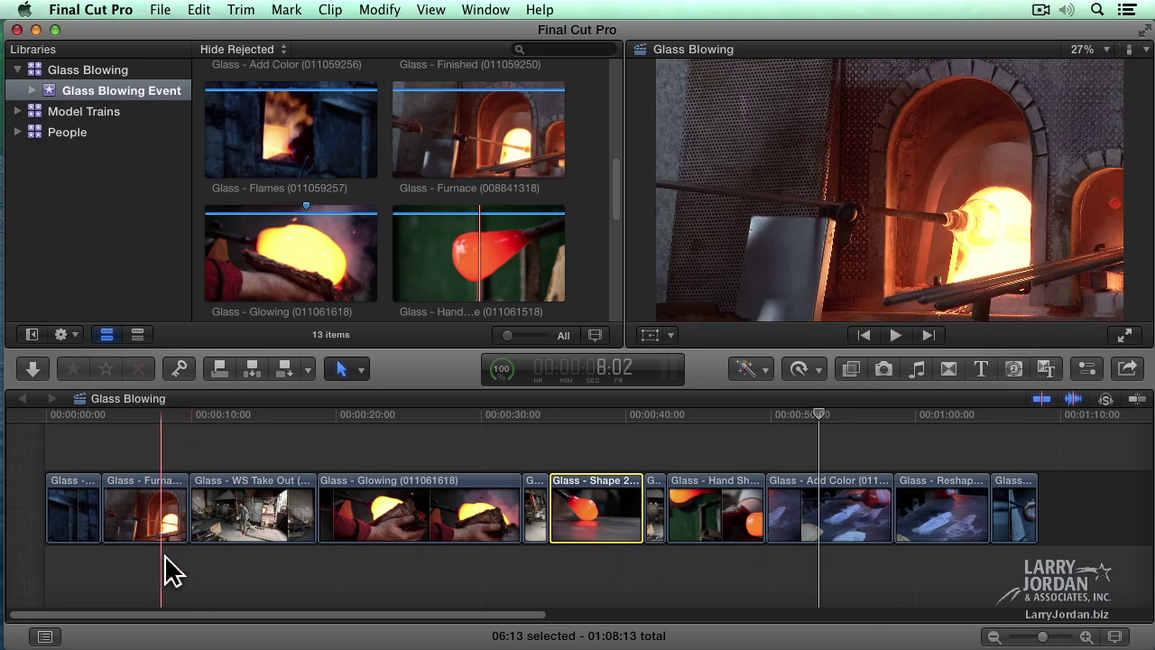
key(c)
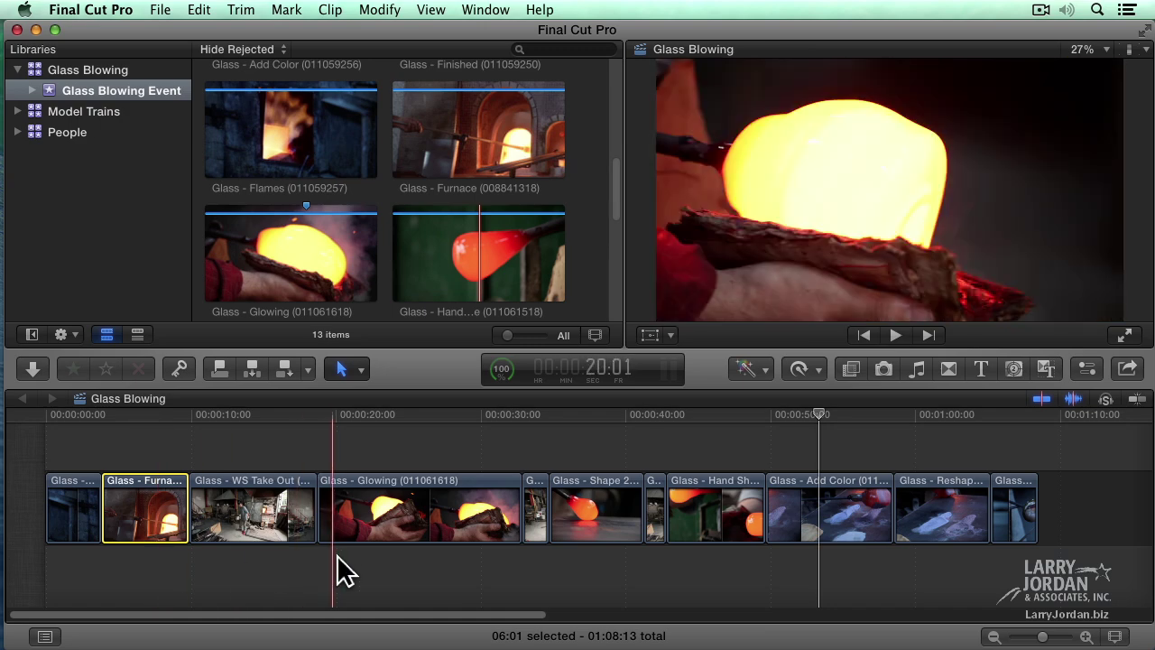
key(c)
key(c)
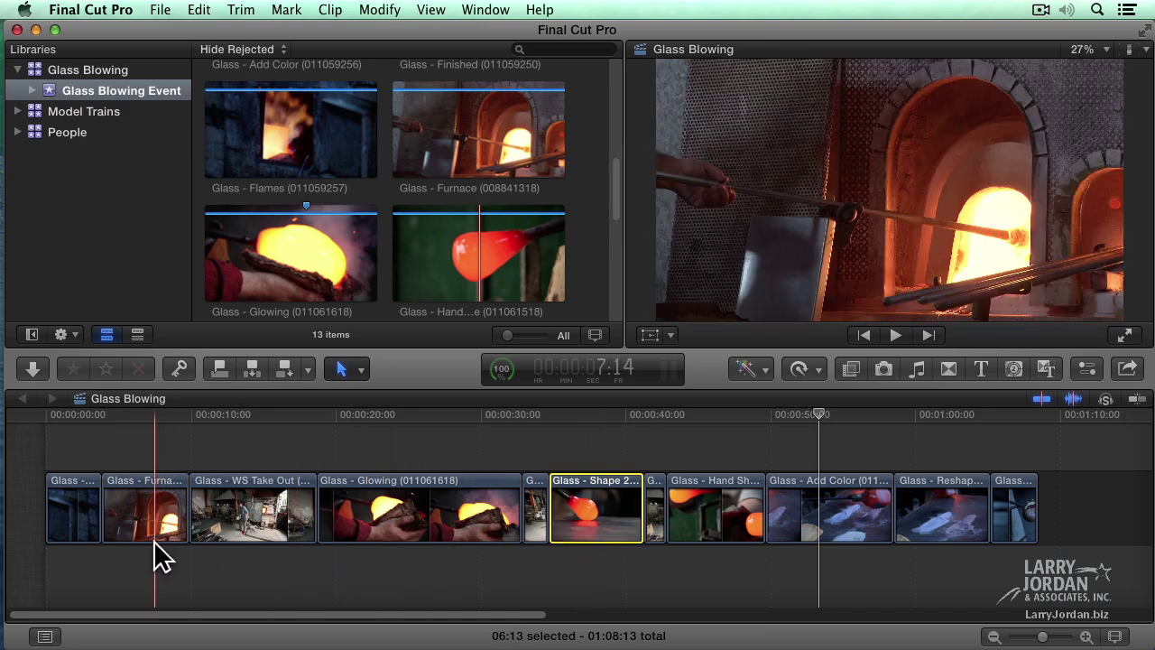
key(c)
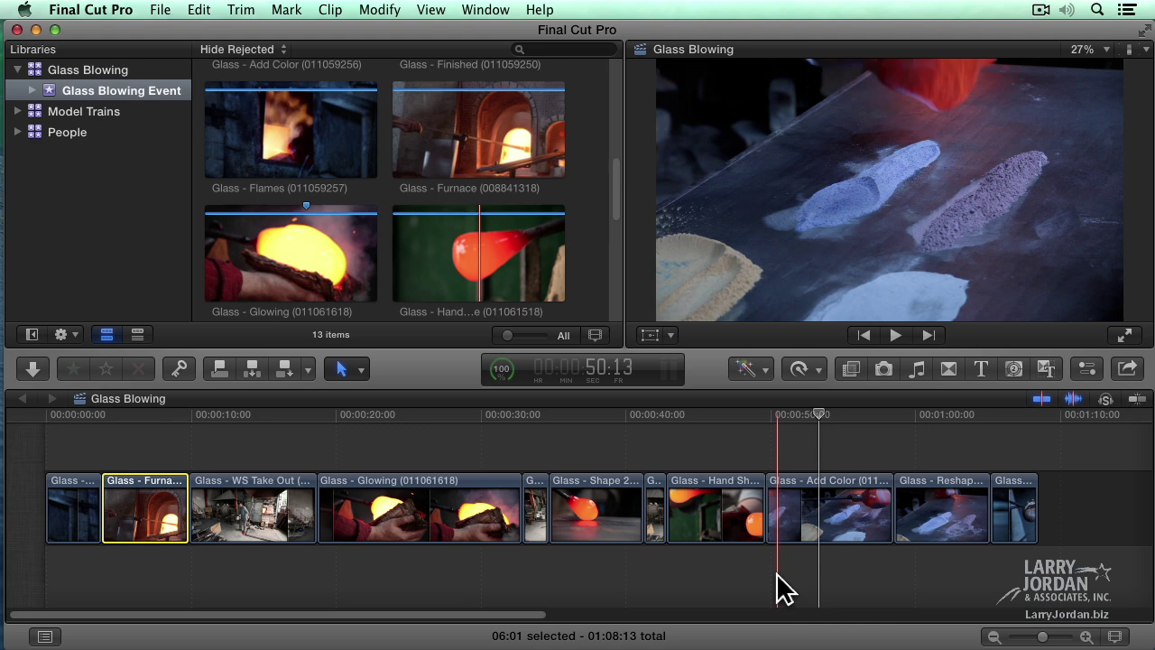
click(1042, 399)
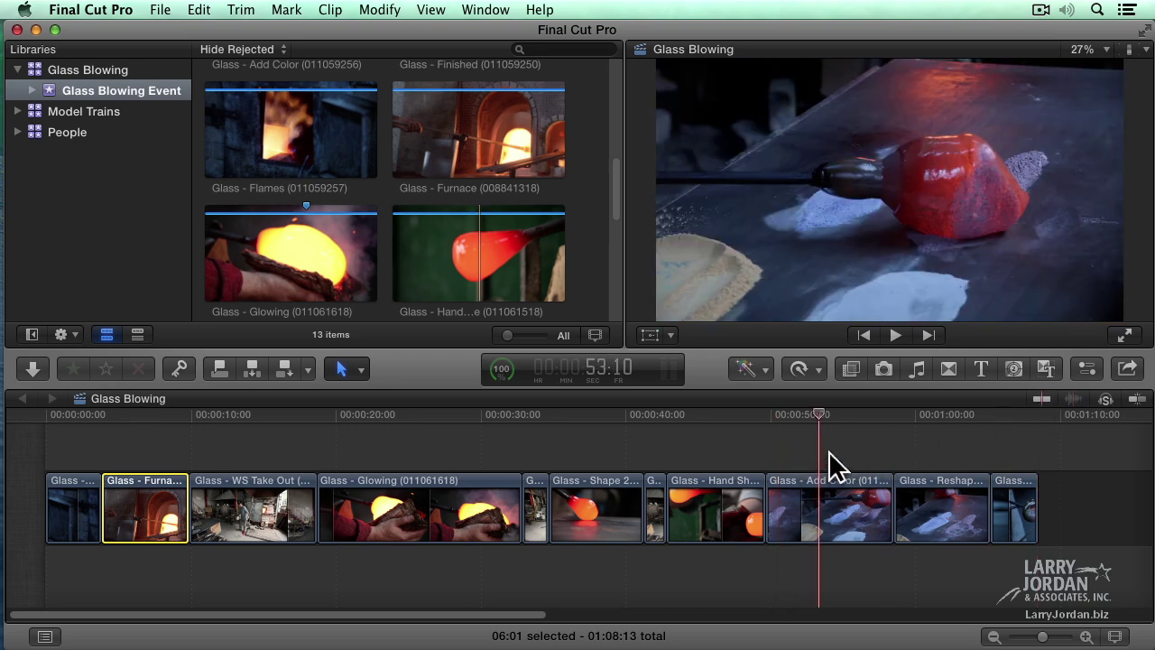
key(c)
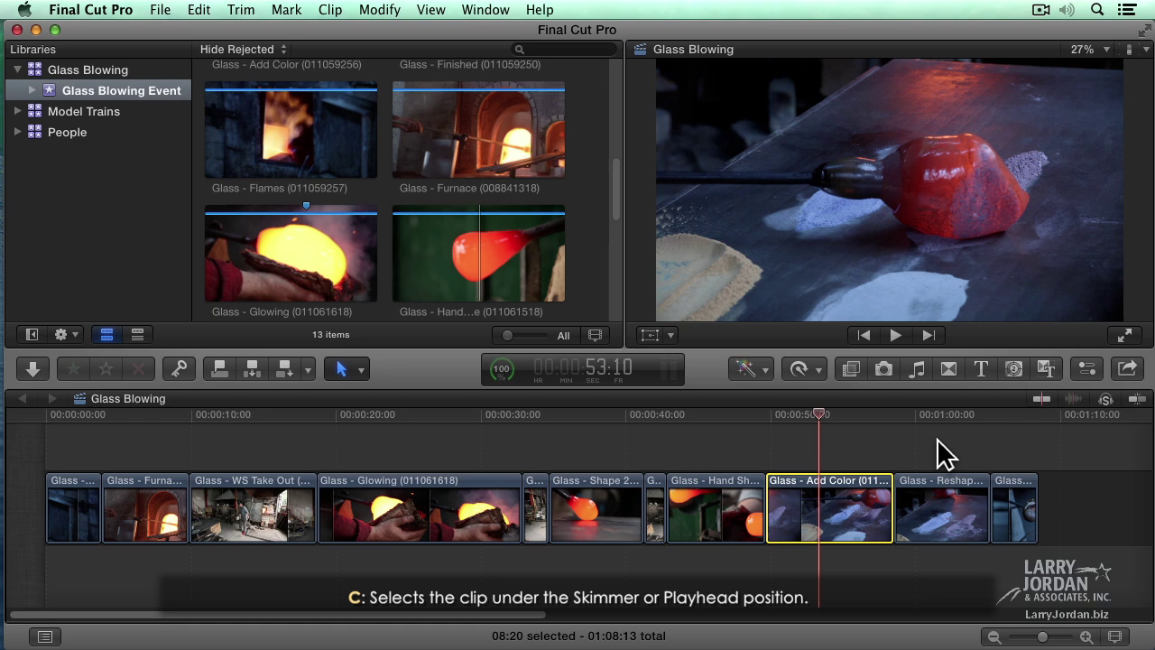
click(757, 437)
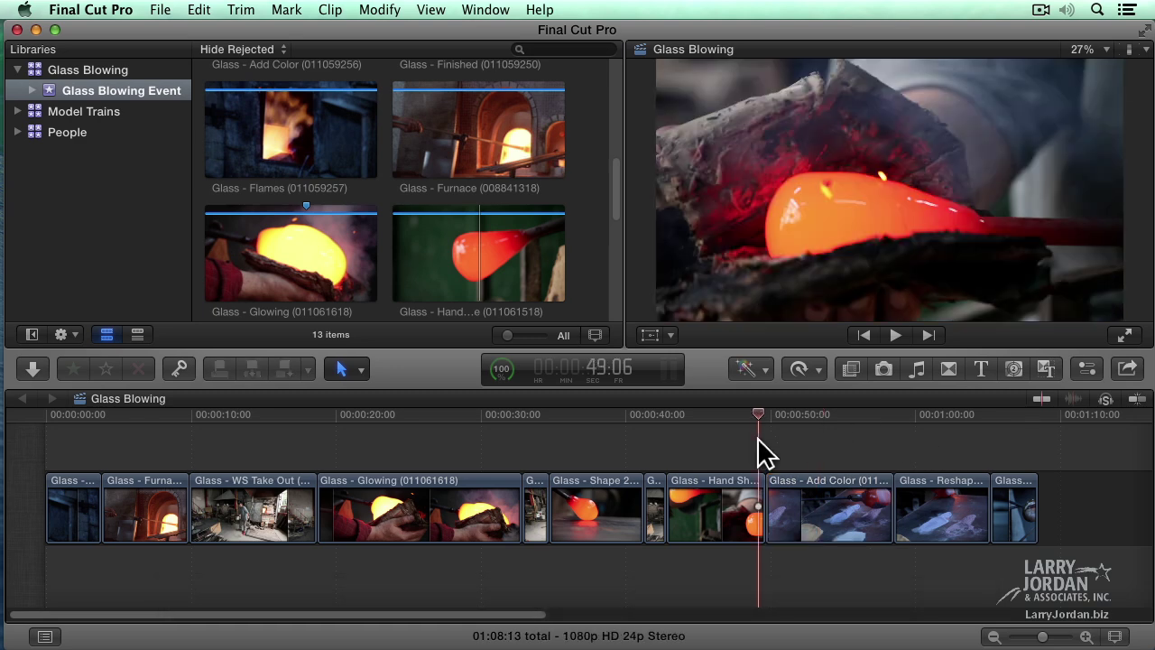
drag(596, 417, 609, 417)
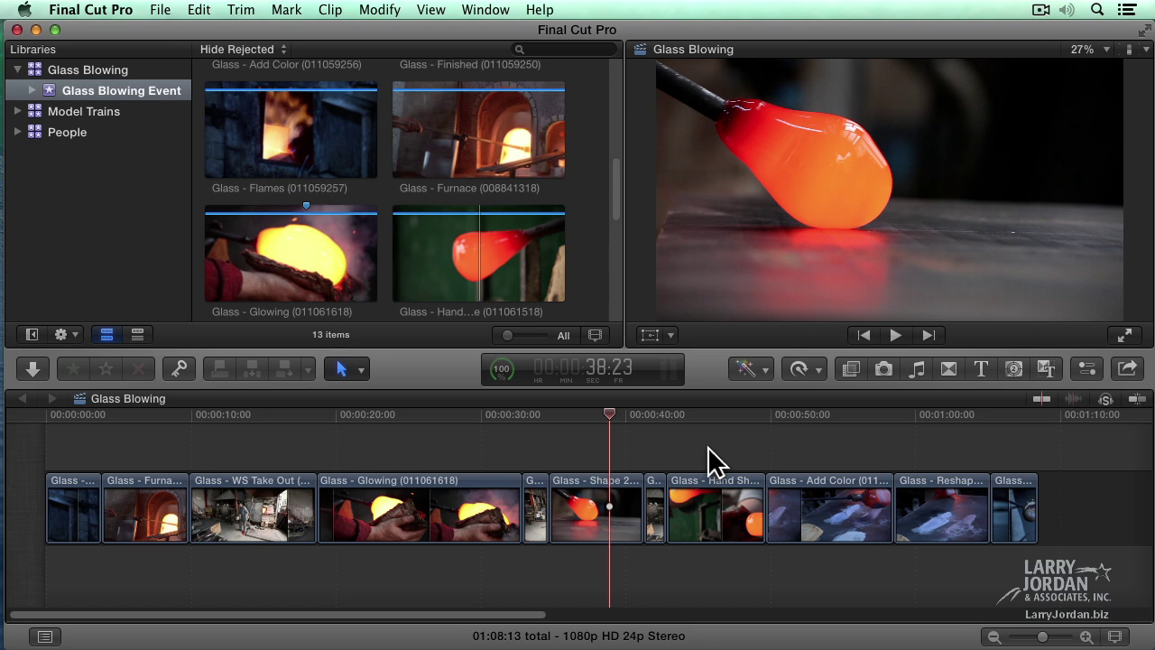
key(v)
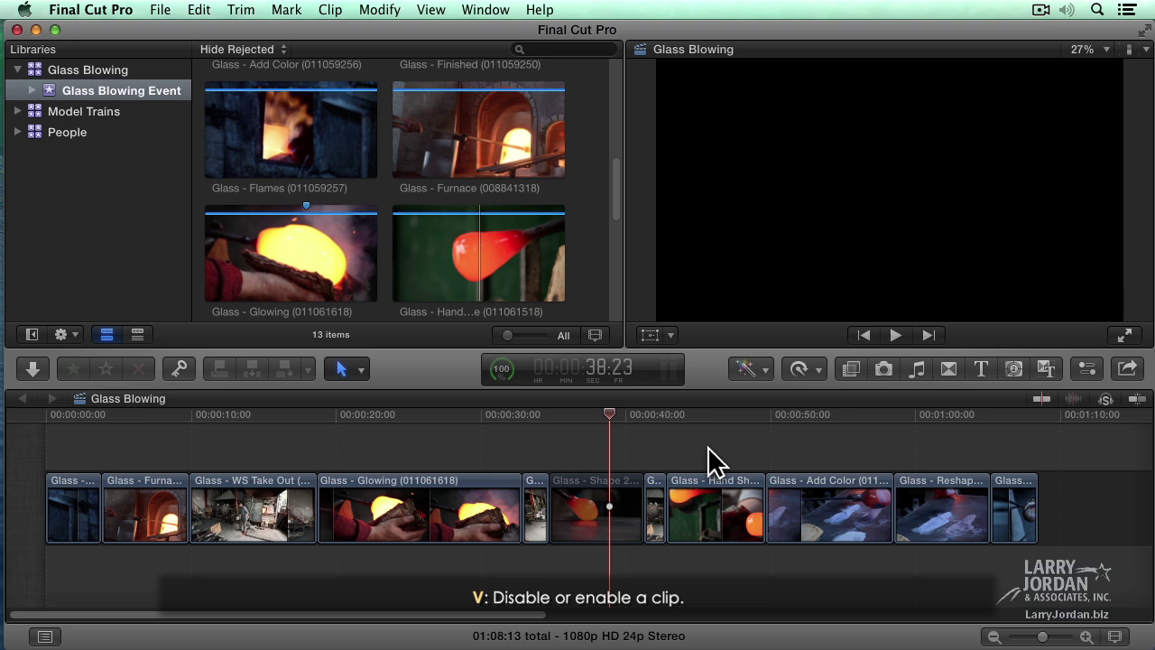
key(v)
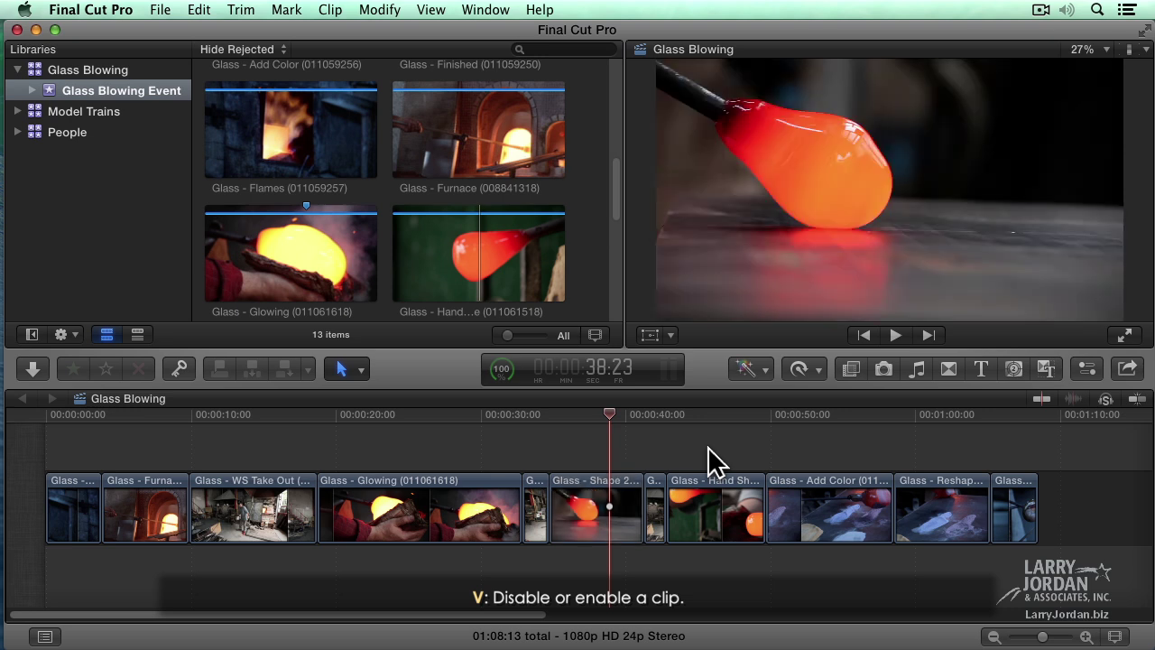
key(v)
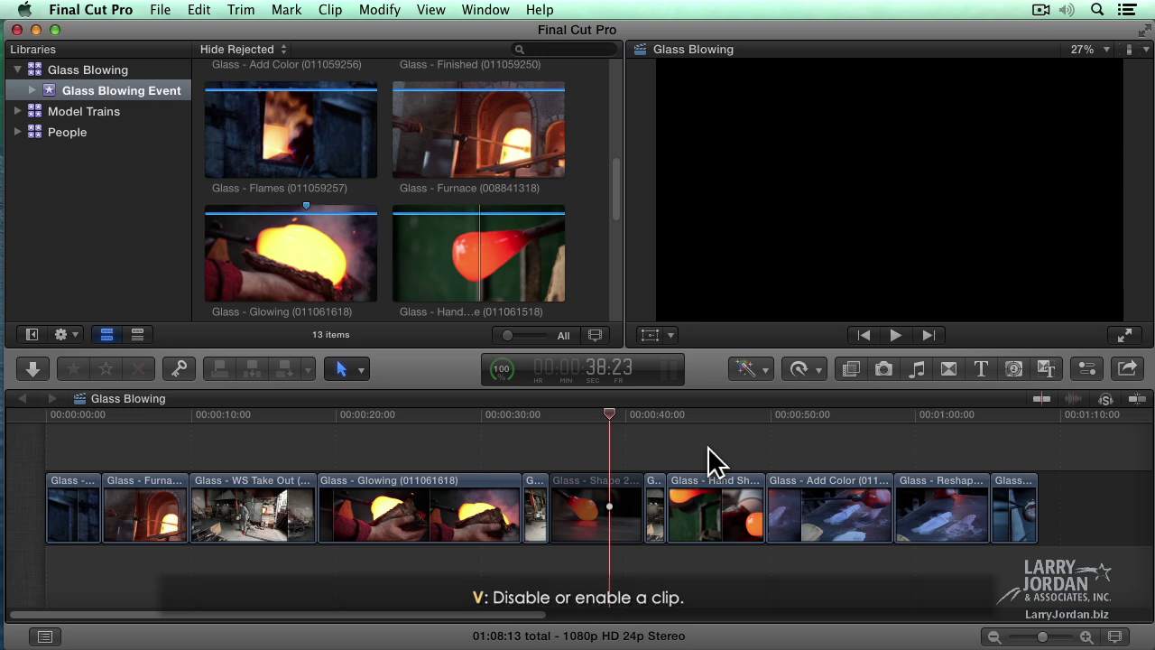
key(v)
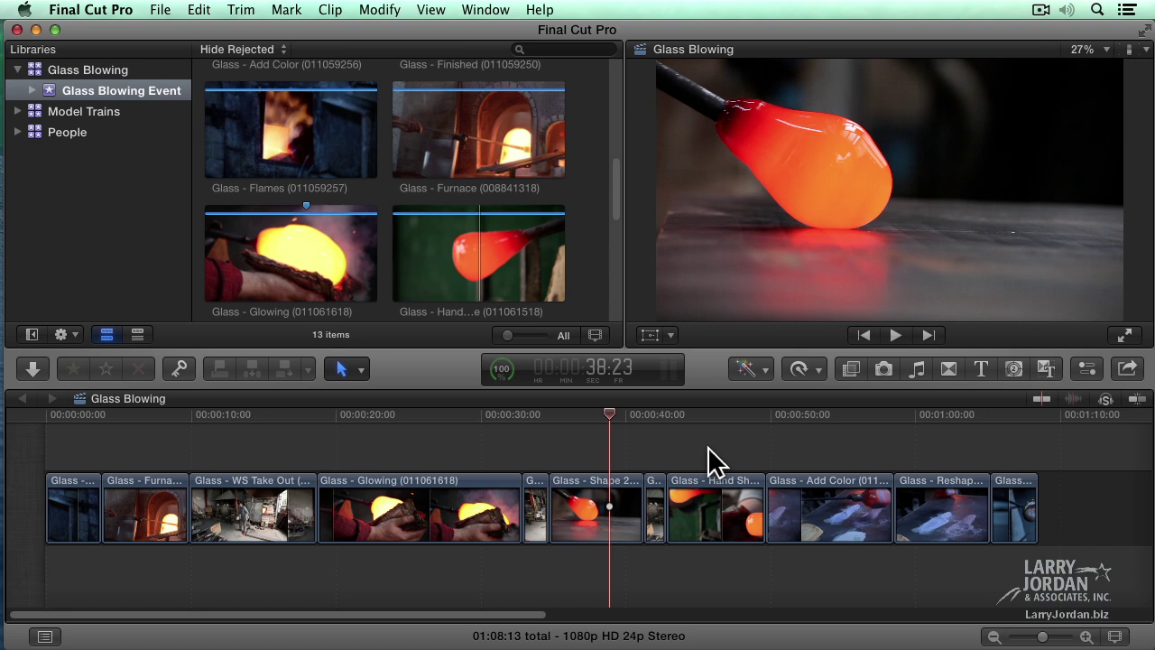
- Drop Shape 2 between Hand Shape and Add Color, then marquee-select Add Color, Reshape and the last clip
click(591, 478)
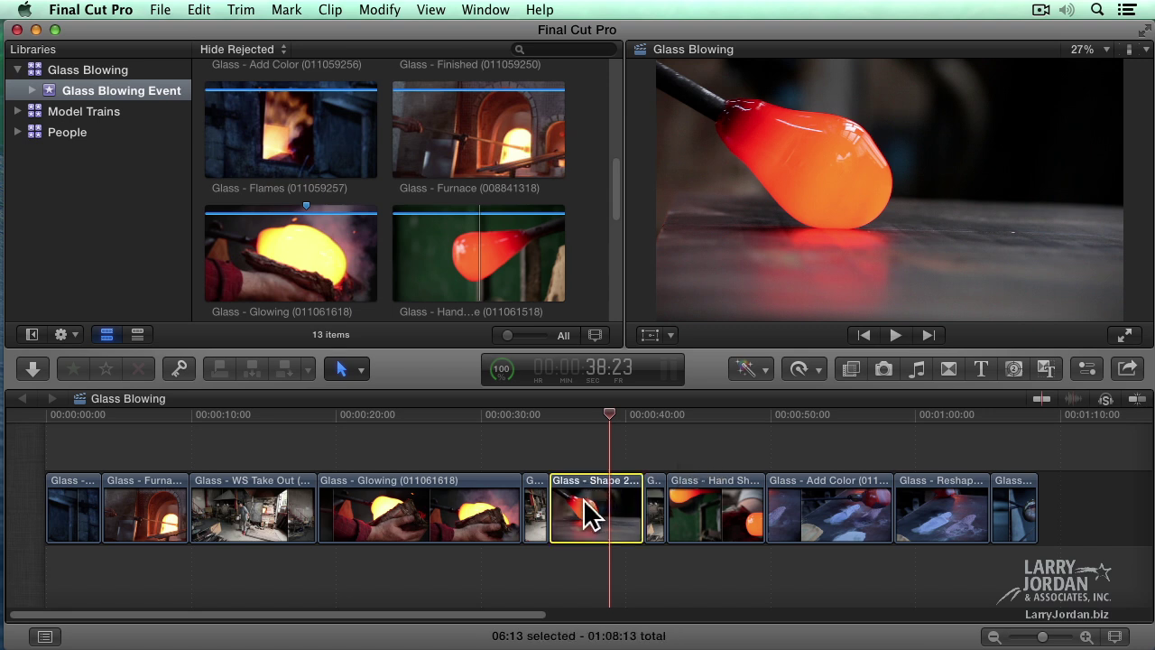
drag(583, 490, 511, 526)
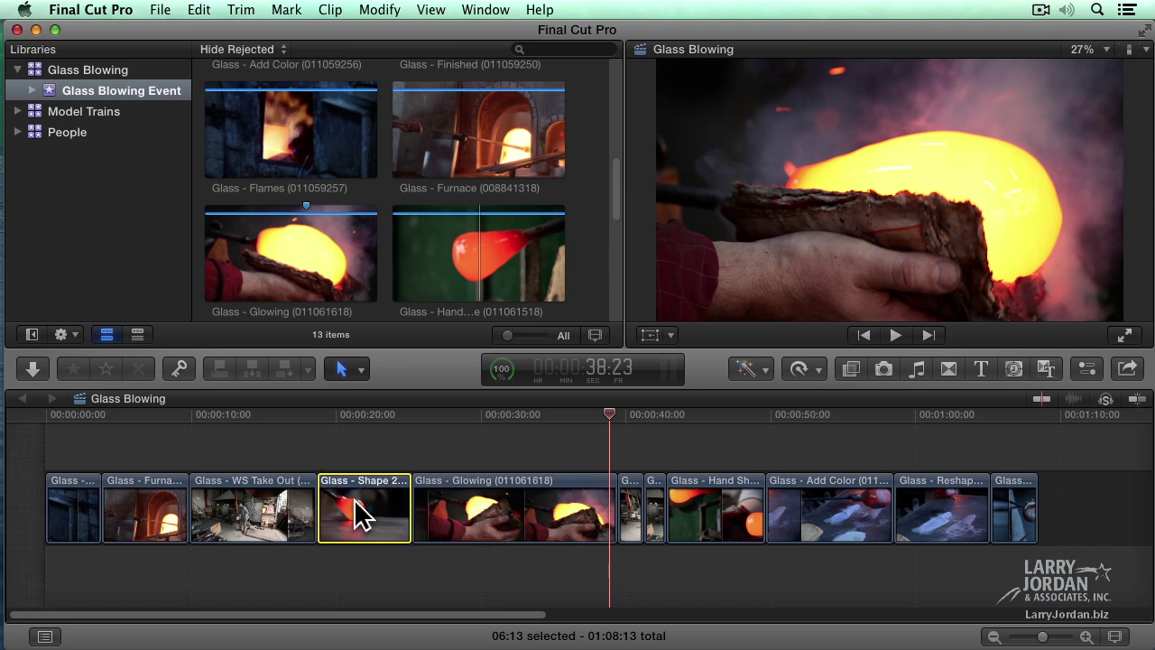
drag(358, 517, 712, 522)
drag(812, 454, 1038, 514)
mouse_move(816, 503)
mouse_down()
mouse_move(920, 515)
mouse_move(838, 515)
mouse_move(962, 515)
mouse_move(825, 502)
mouse_move(954, 505)
mouse_move(825, 503)
mouse_move(927, 503)
mouse_move(833, 515)
mouse_up()
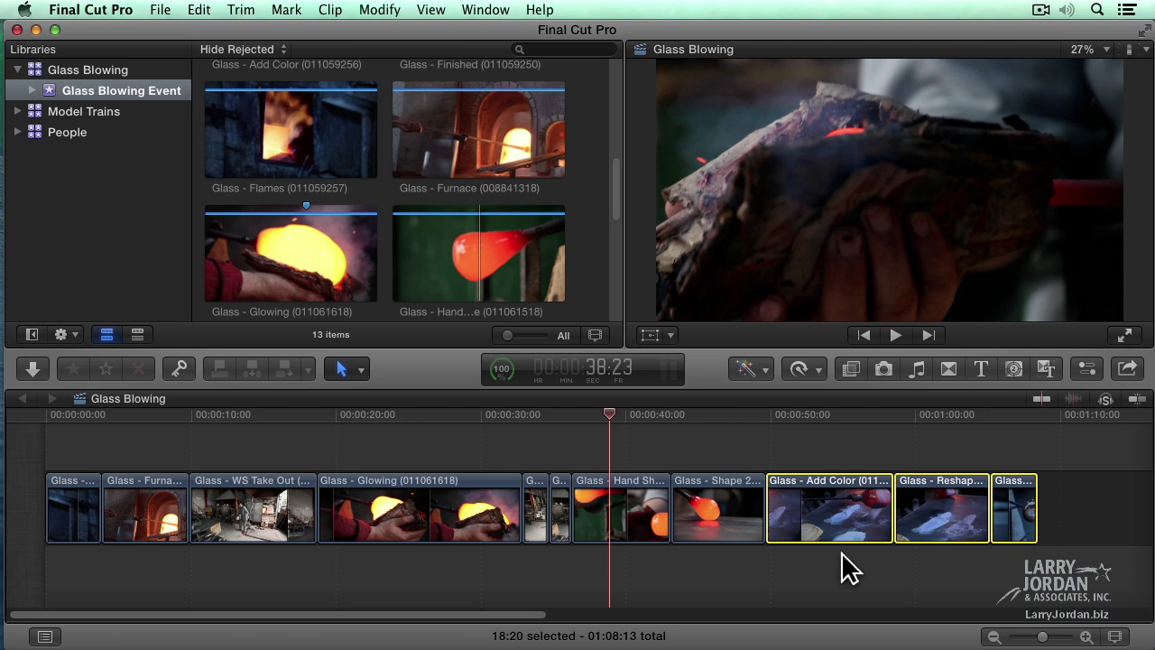
- With the Position tool, drag the three selected clips right to open an 08:08 gap
click(338, 370)
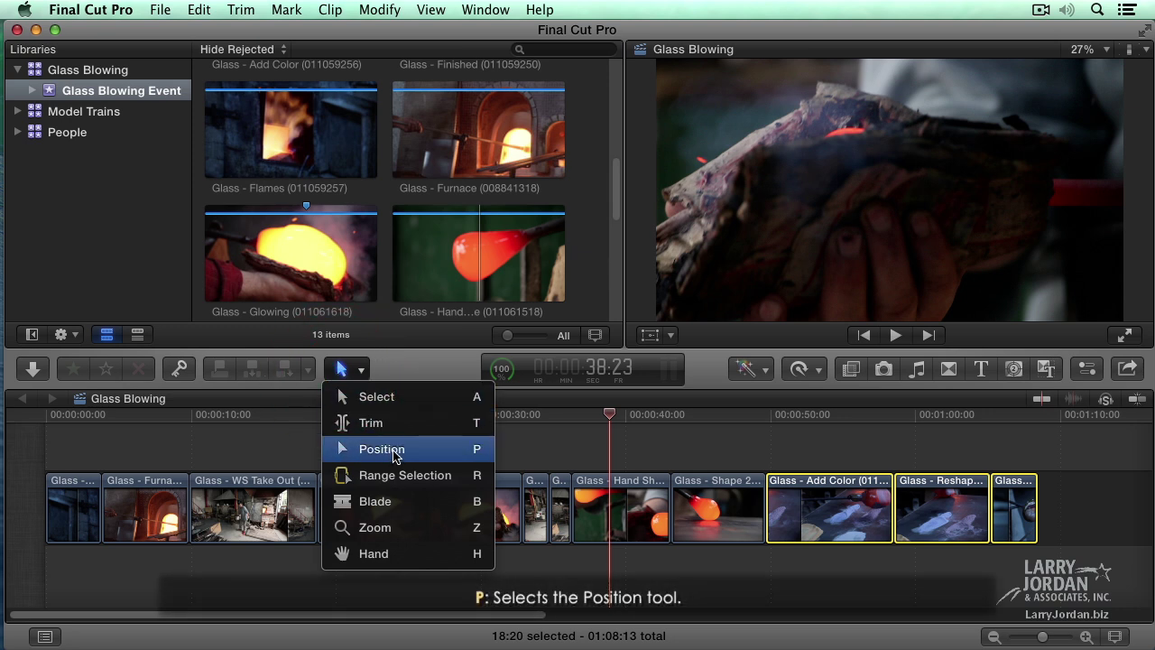
click(421, 455)
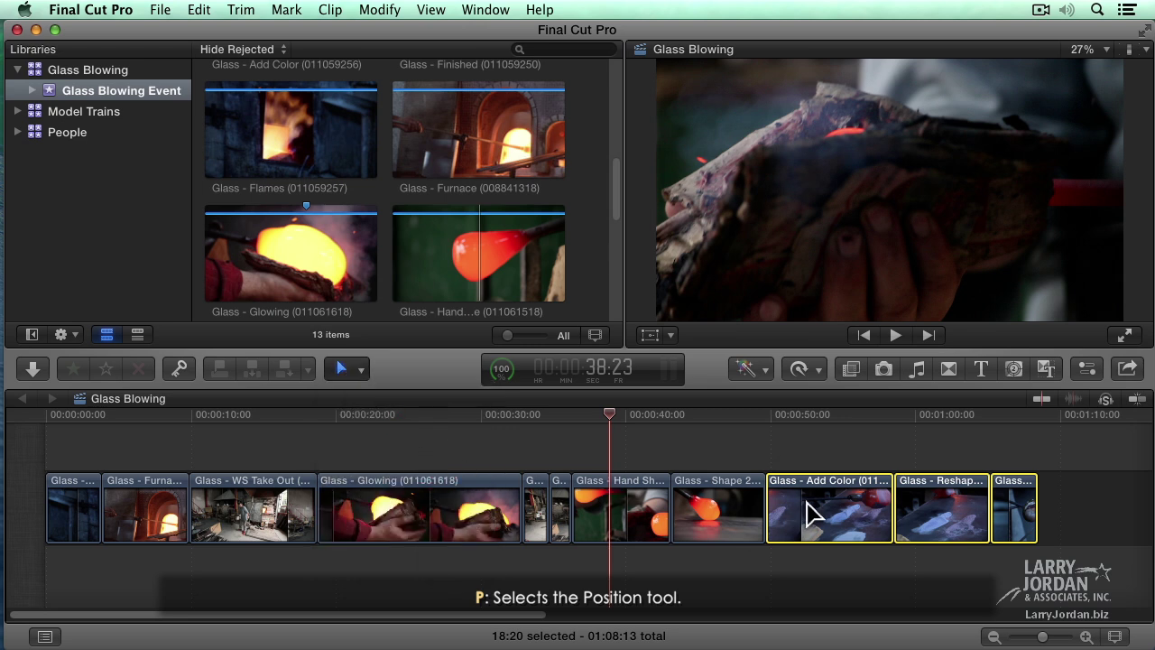
drag(816, 507, 942, 509)
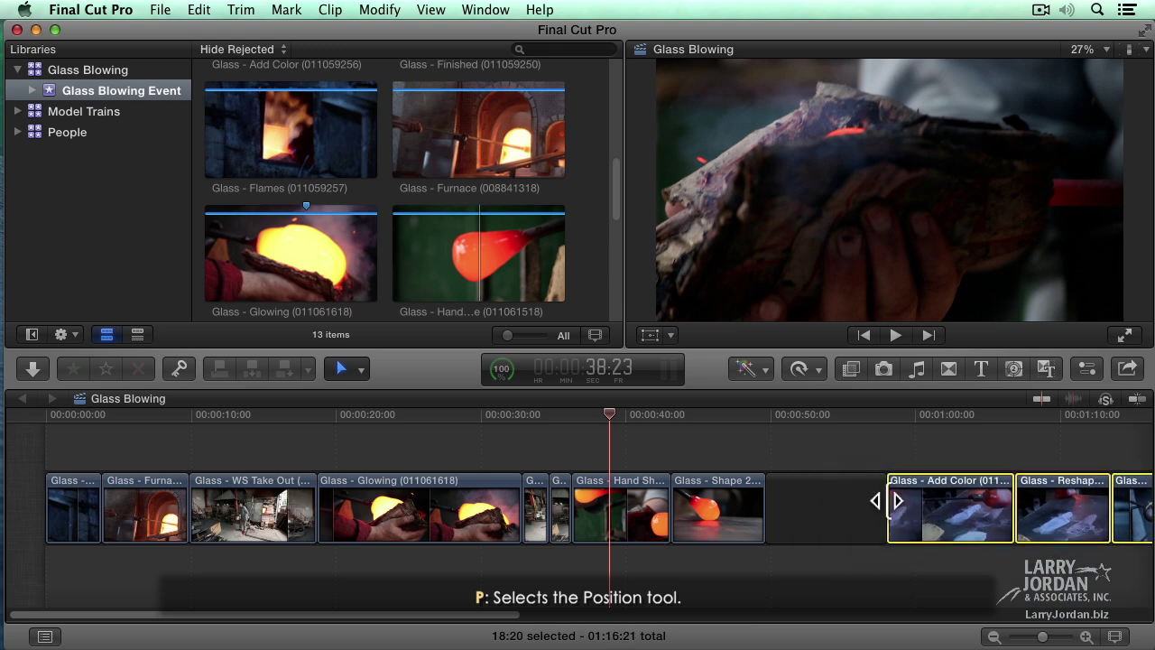
click(832, 511)
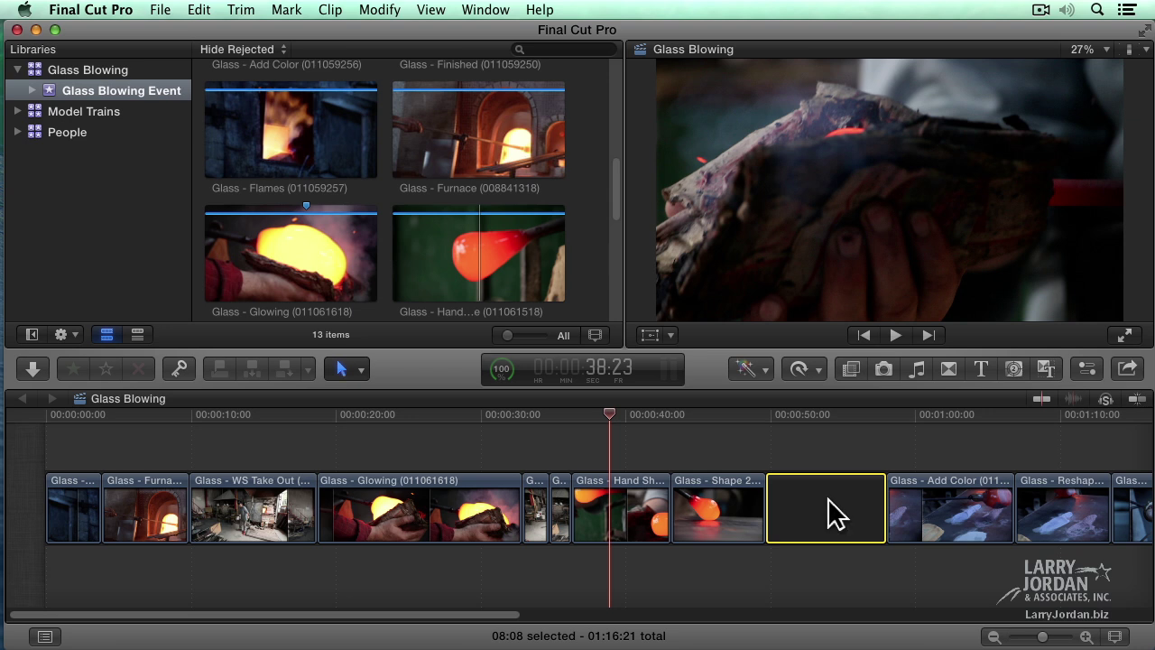
- Park the playhead in the 08:08 gap and zoom out to fit the whole timeline
click(821, 452)
click(821, 523)
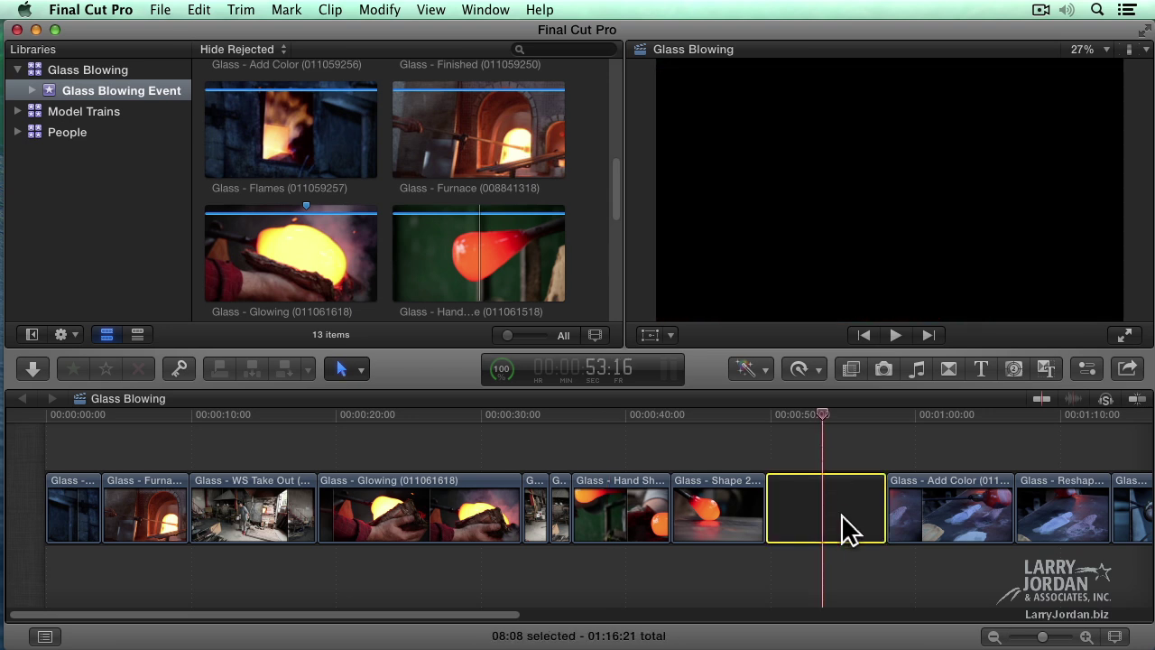
drag(841, 514, 851, 473)
key(super+minus)
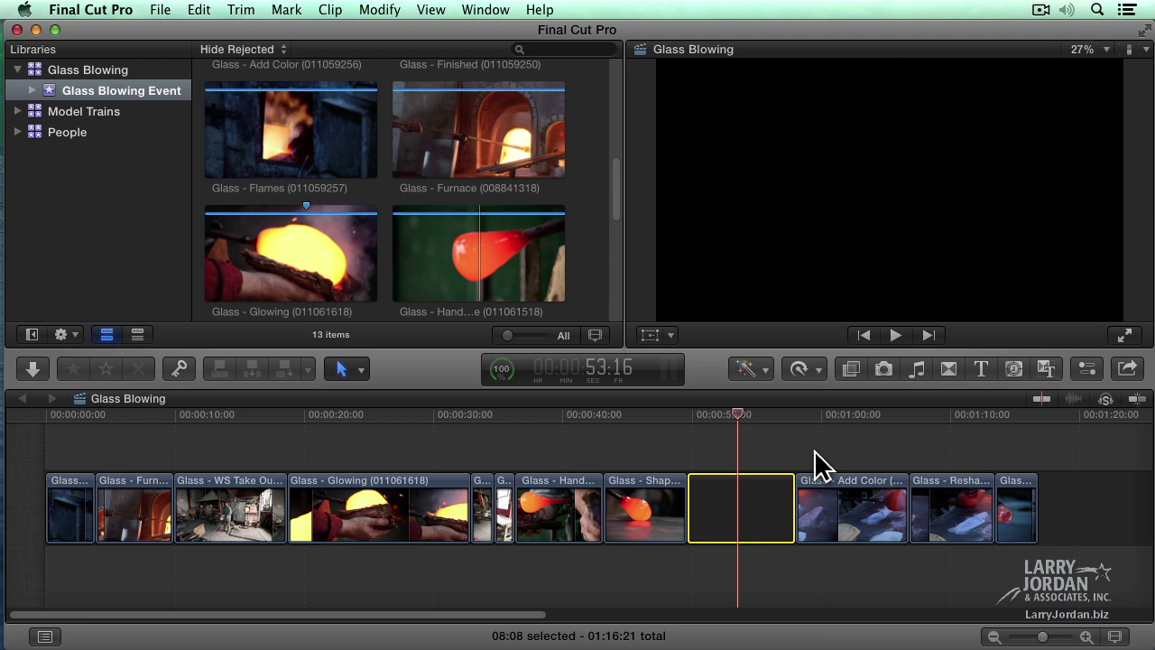
- Delete the 08:08 gap, then ripple-delete Add Color and undo that deletion
key(Delete)
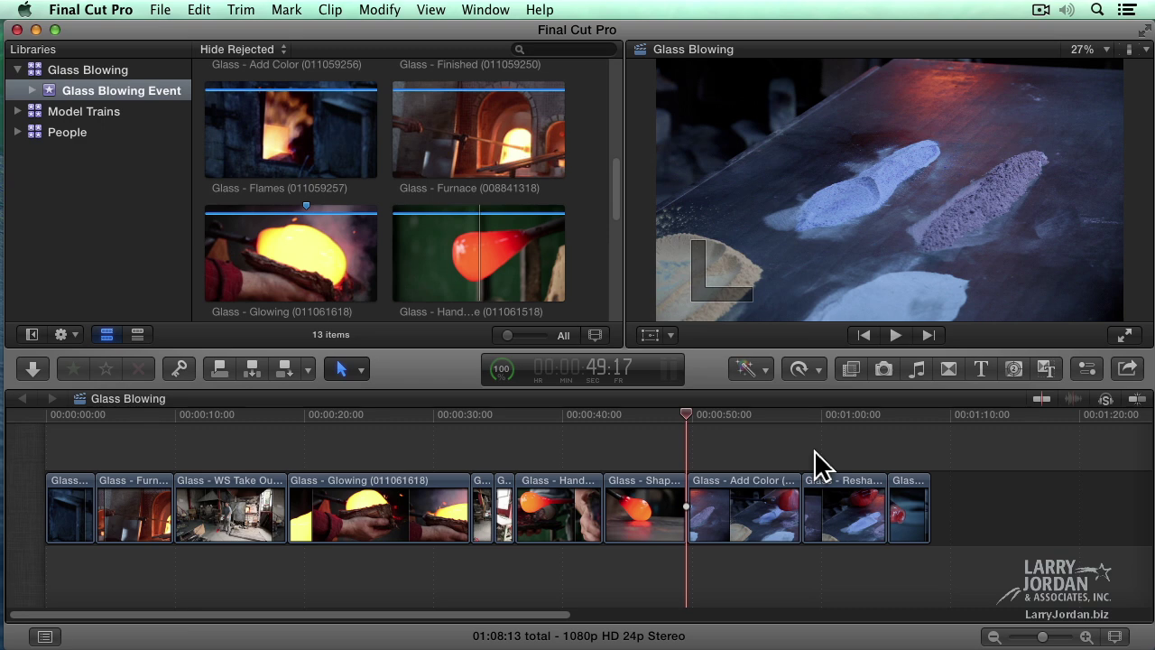
click(726, 496)
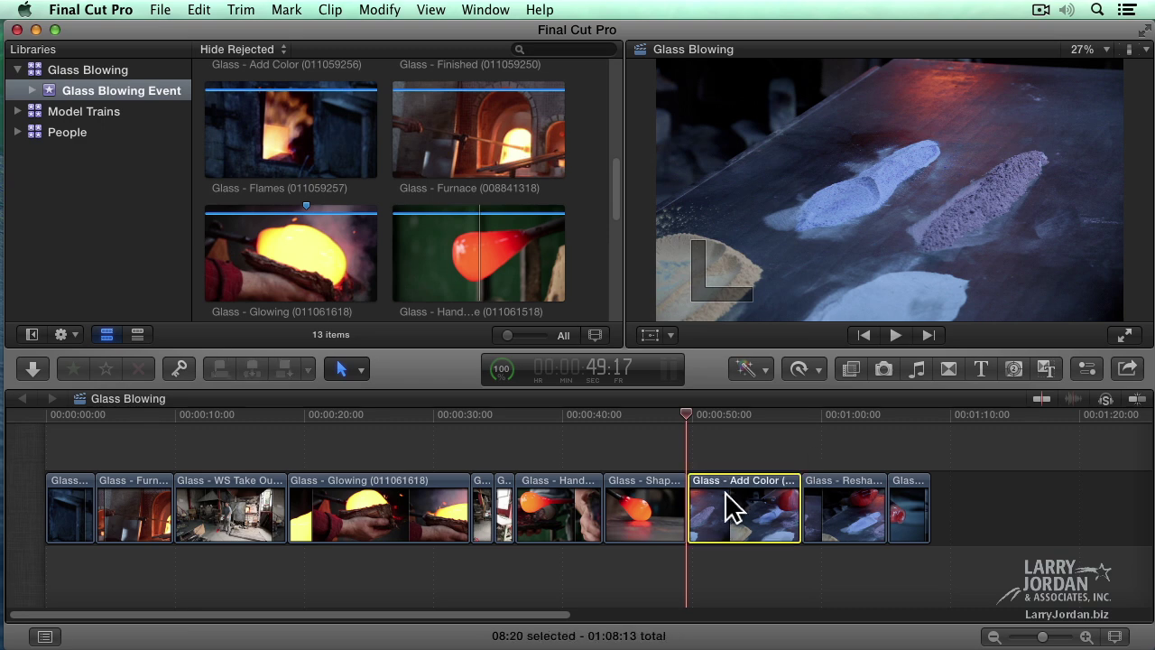
key(Delete)
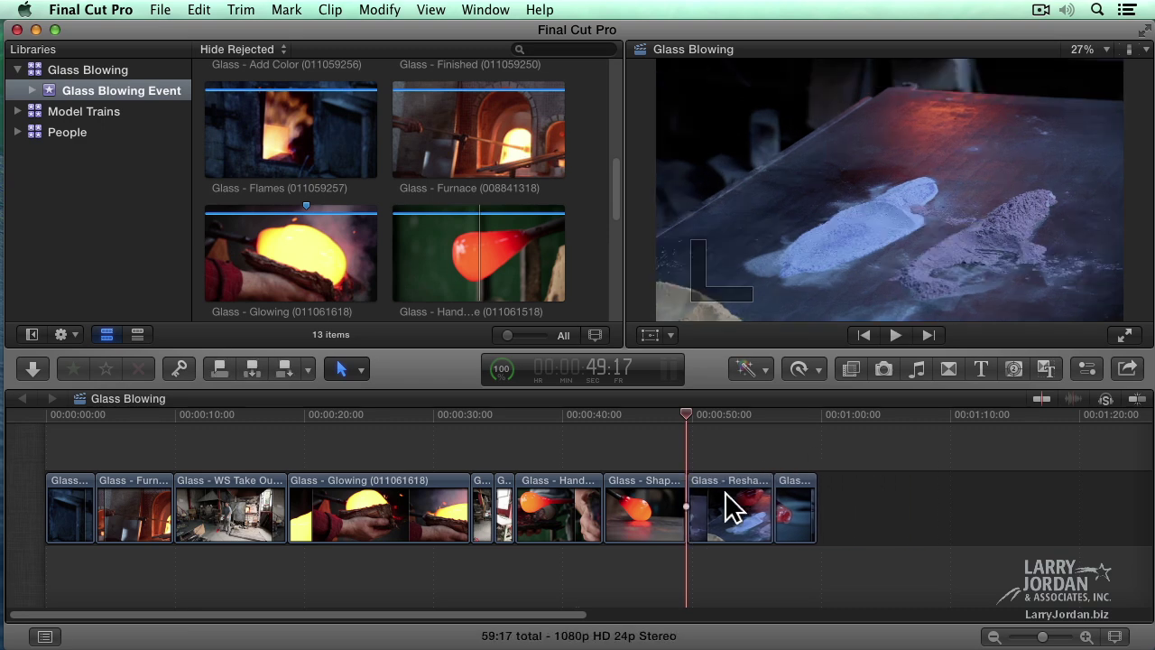
key(super+z)
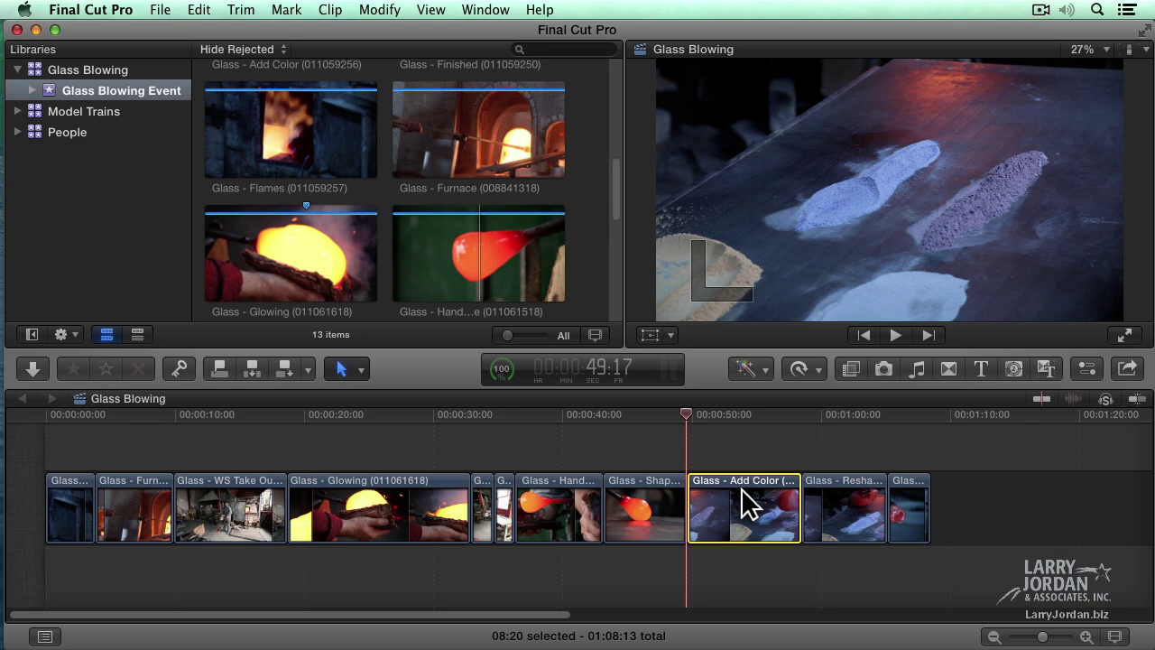
- Replace Add Color with an empty gap using Shift+Delete, then undo to restore it
key(shift+Delete)
click(748, 507)
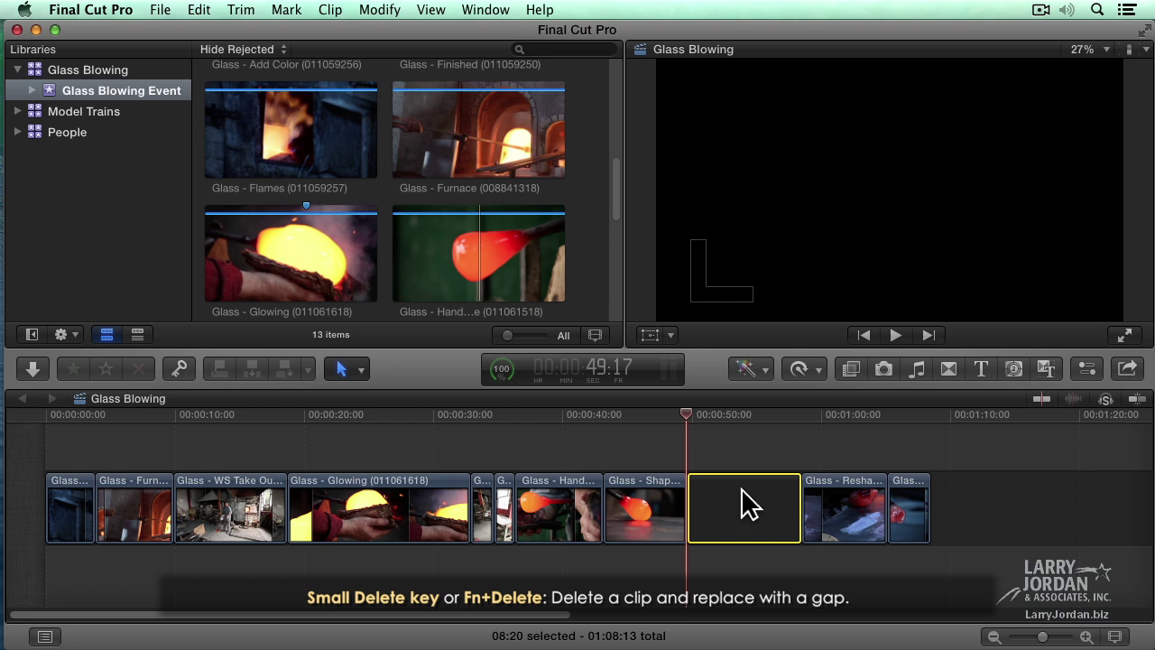
key(super+z)
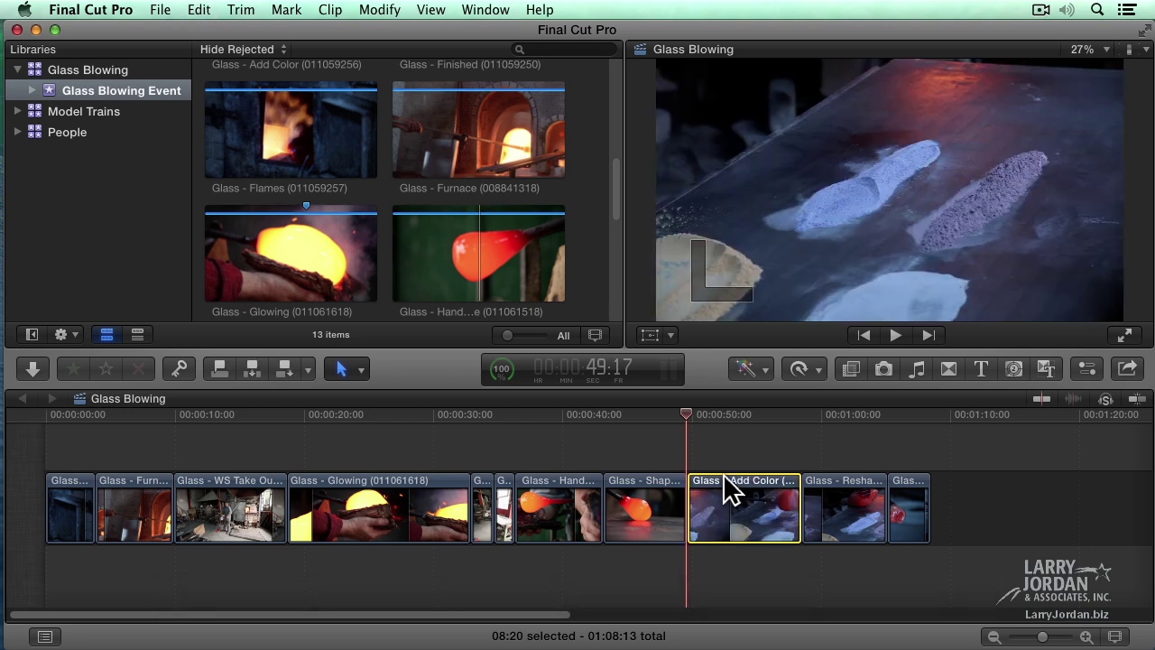
- Remove the Hand, Shape 2 and Add Color clips by ripple and gap delete, undoing each time
drag(554, 449, 738, 521)
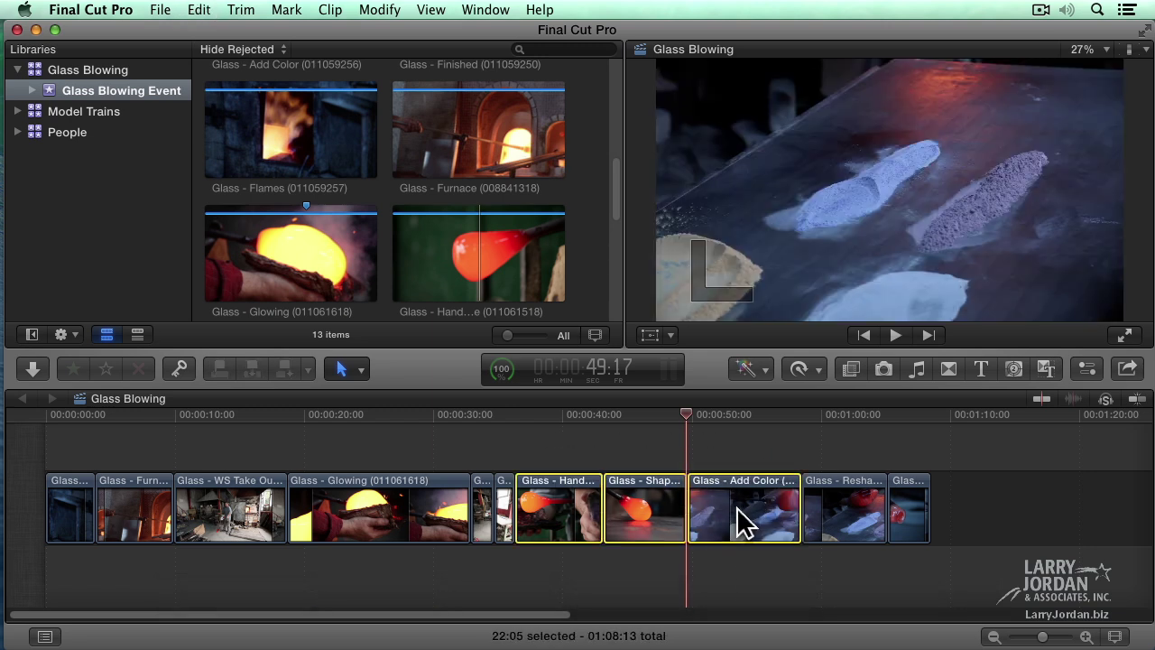
key(Delete)
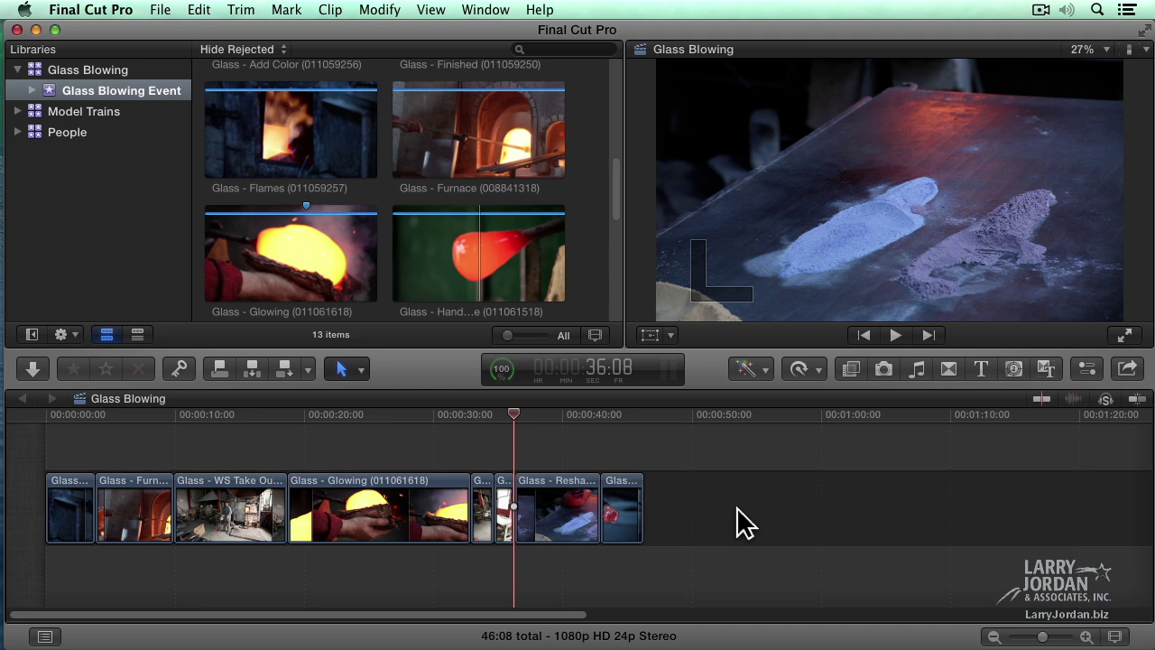
key(super+z)
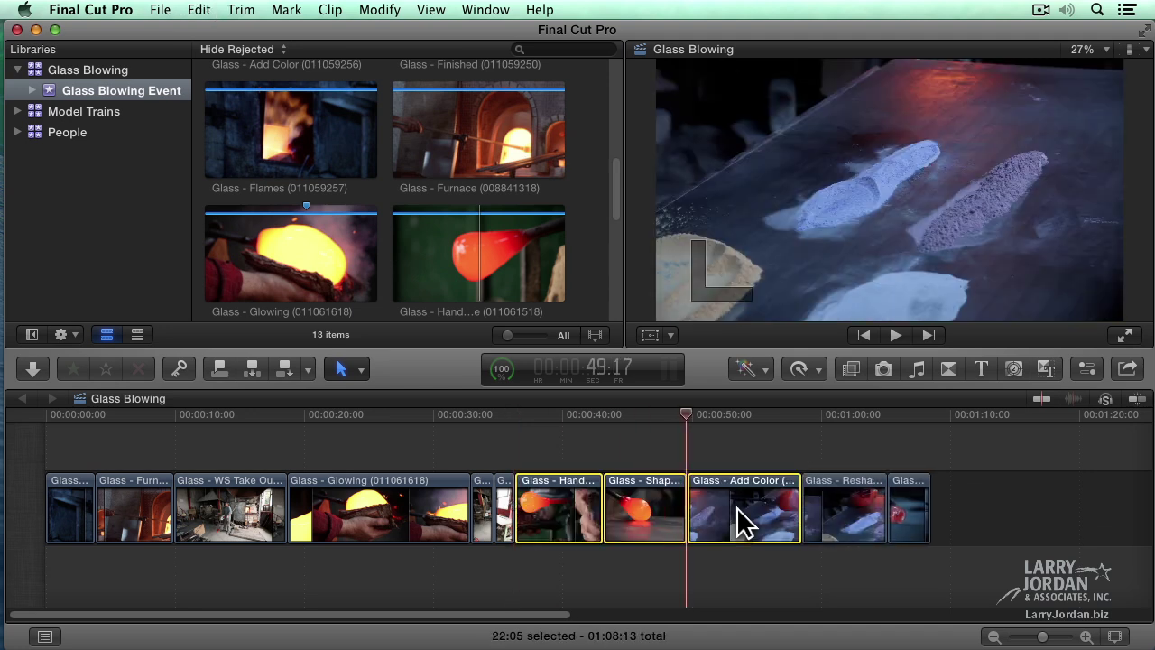
key(Delete)
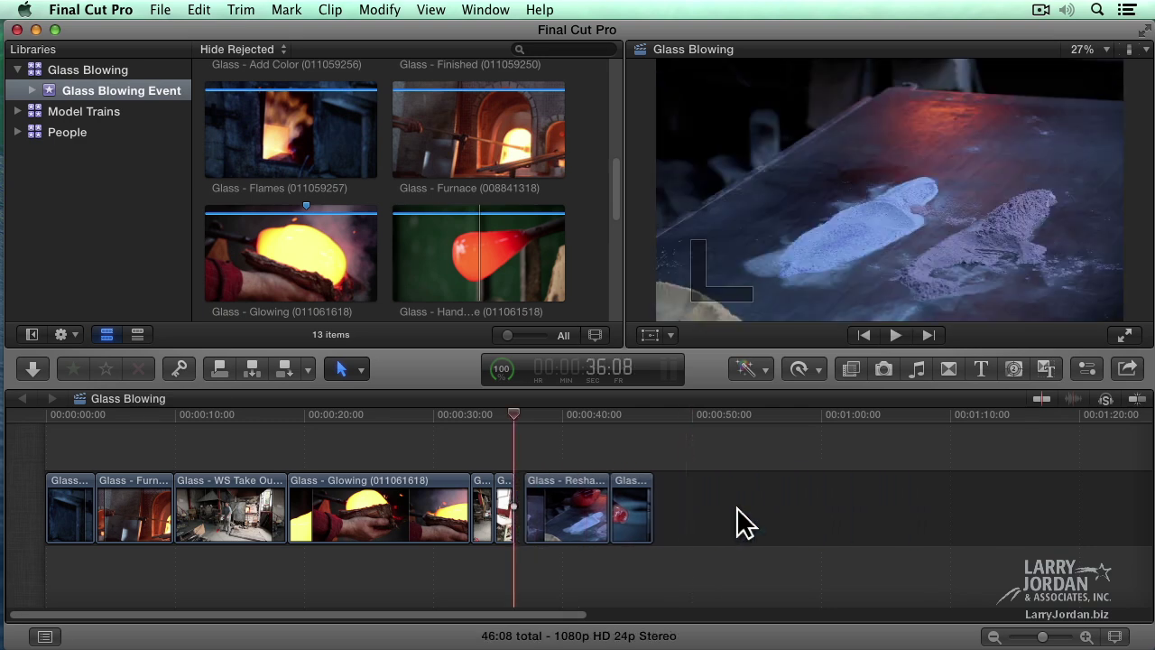
key(super+z)
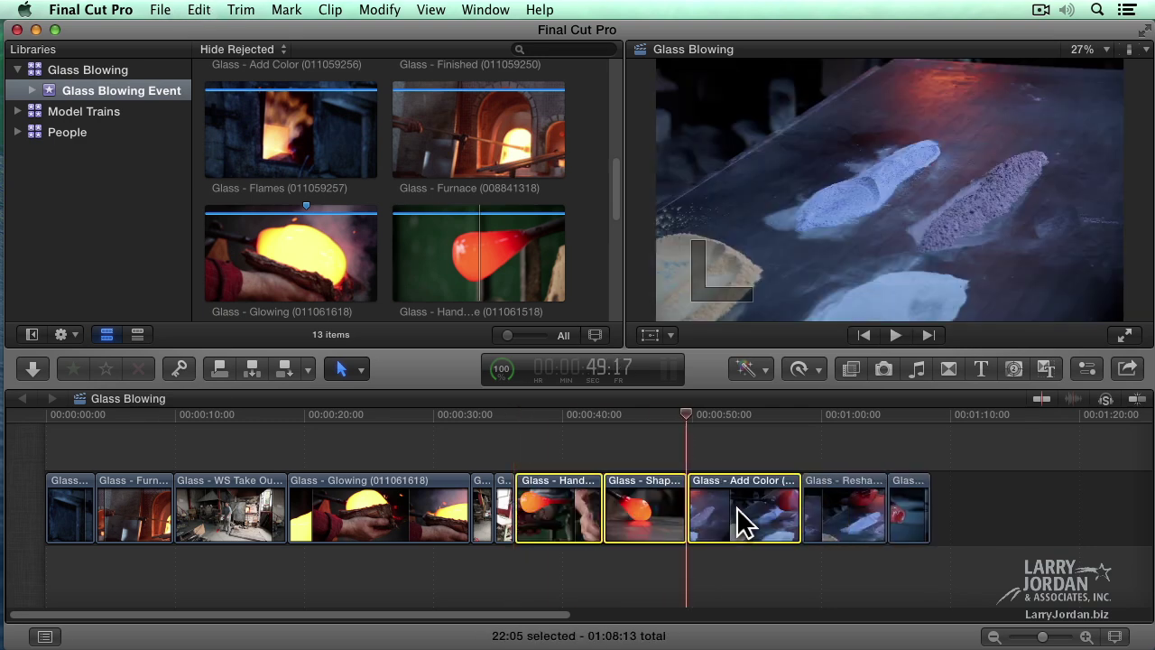
key(shift+Delete)
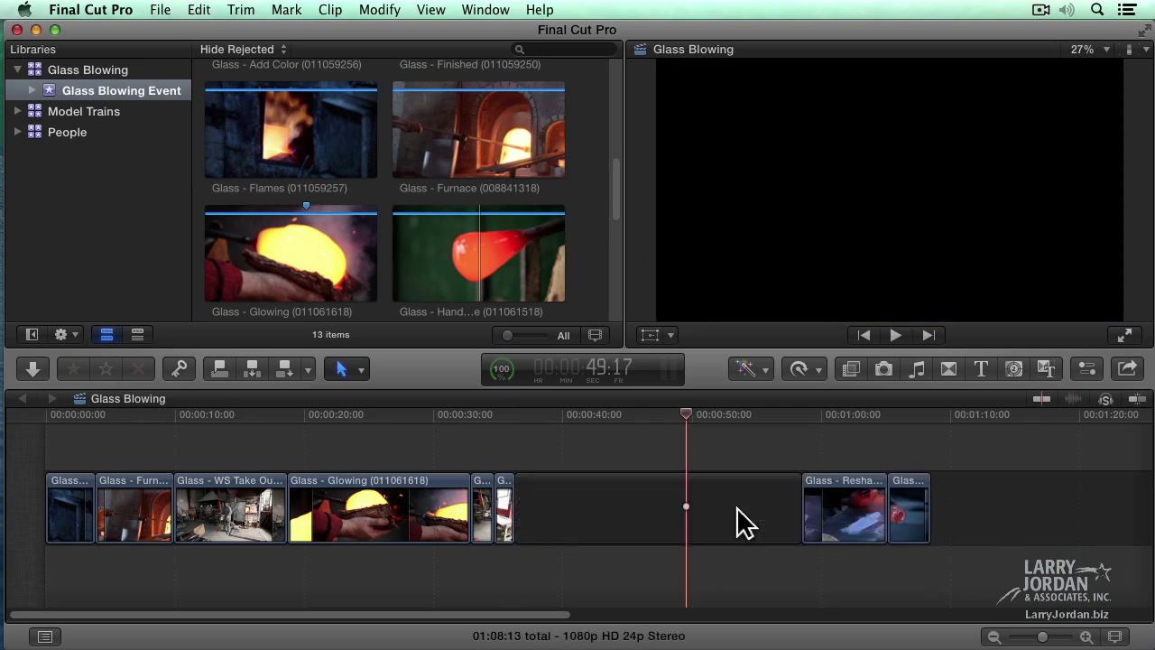
key(super+z)
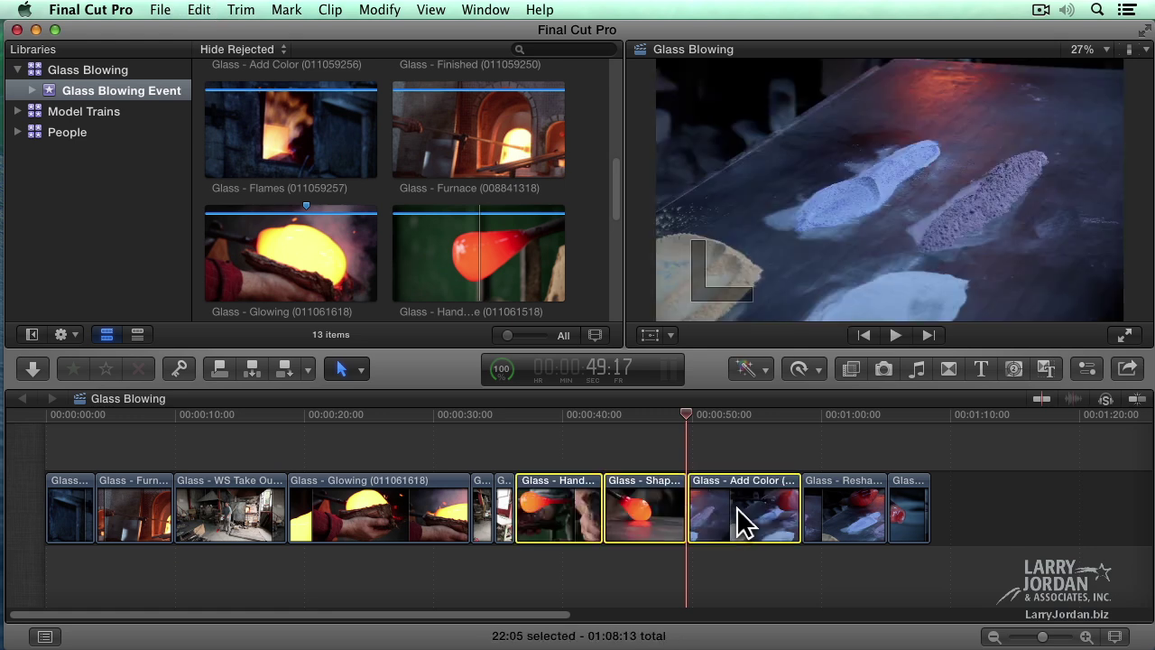
- Lift the Reshape clip above the primary storyline as a connected clip over its middle
click(834, 528)
drag(826, 512, 668, 450)
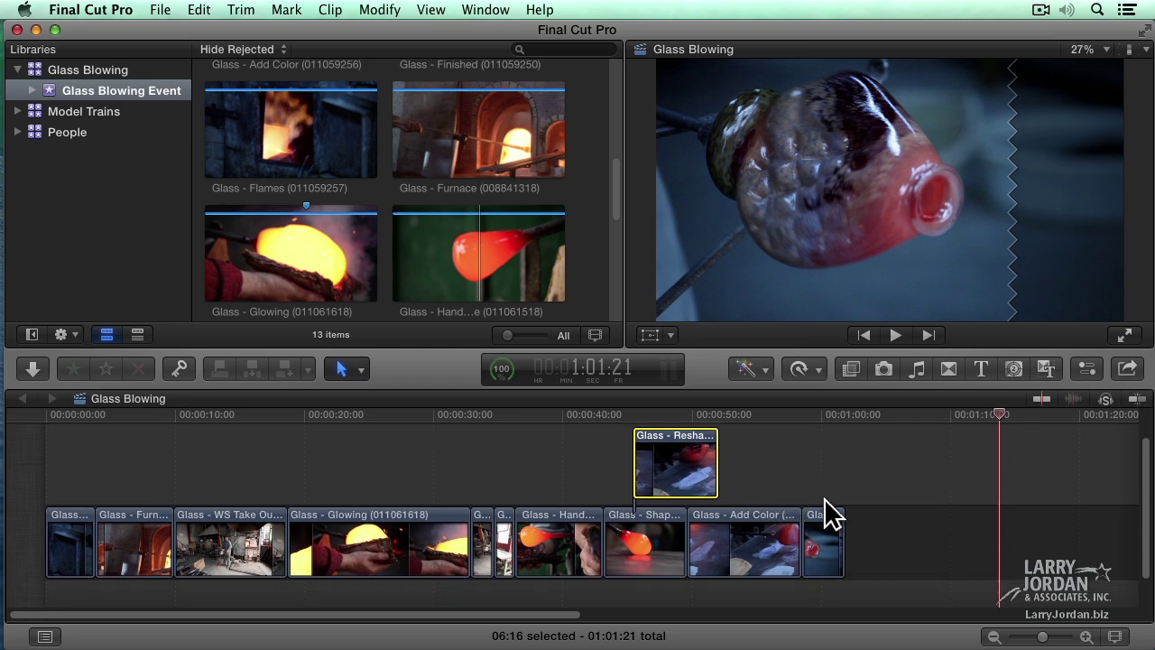
drag(678, 463, 251, 463)
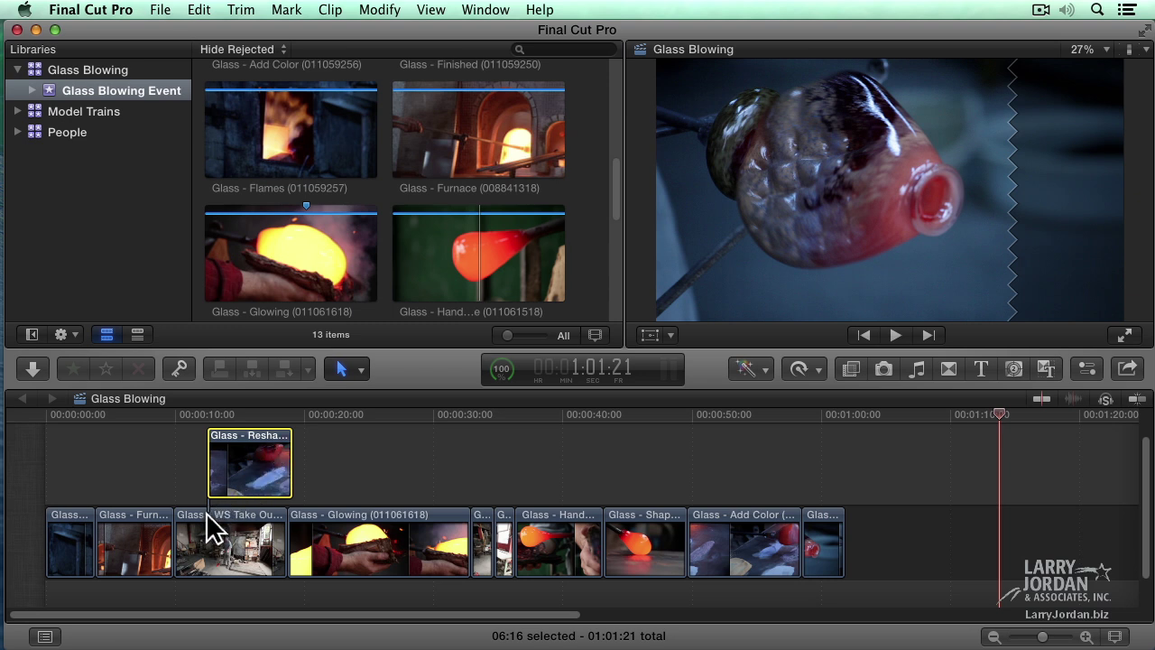
drag(271, 479, 629, 469)
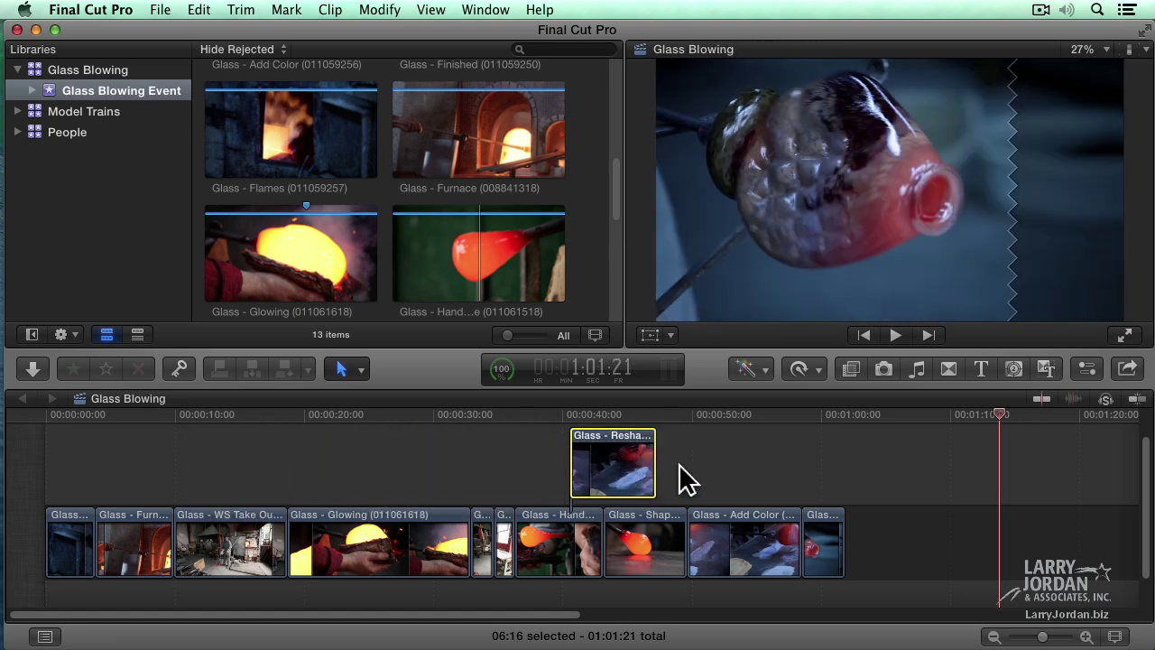
- Move Add Color after the final clip and shift the connected Reshape clip about 15 seconds later
click(750, 534)
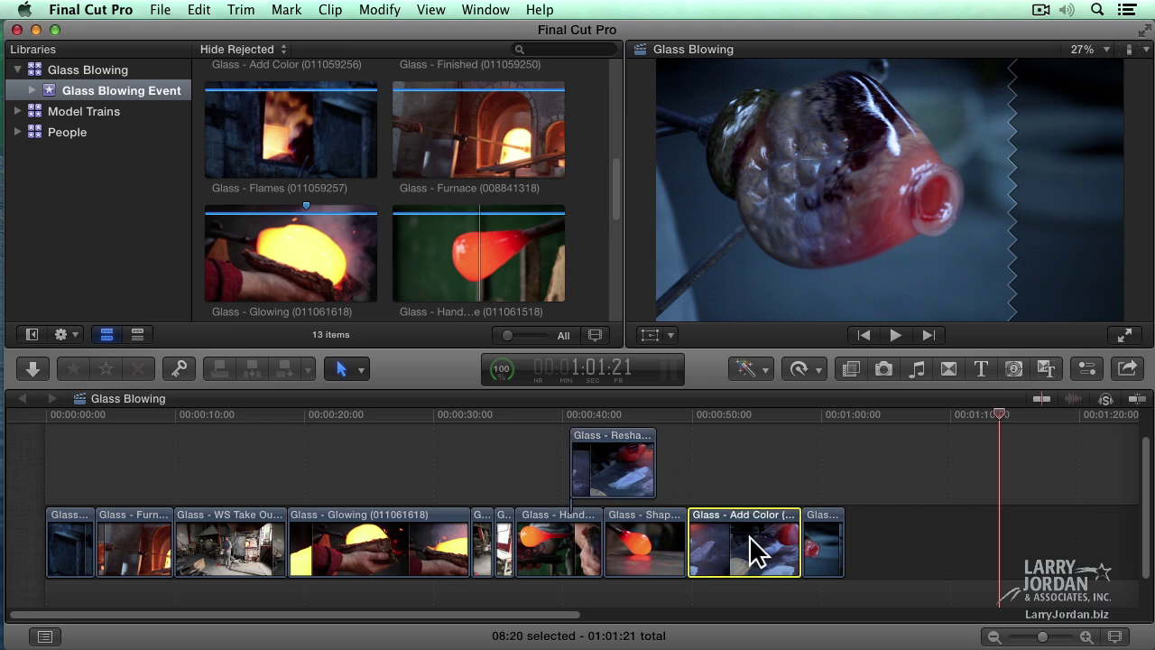
drag(745, 552, 854, 547)
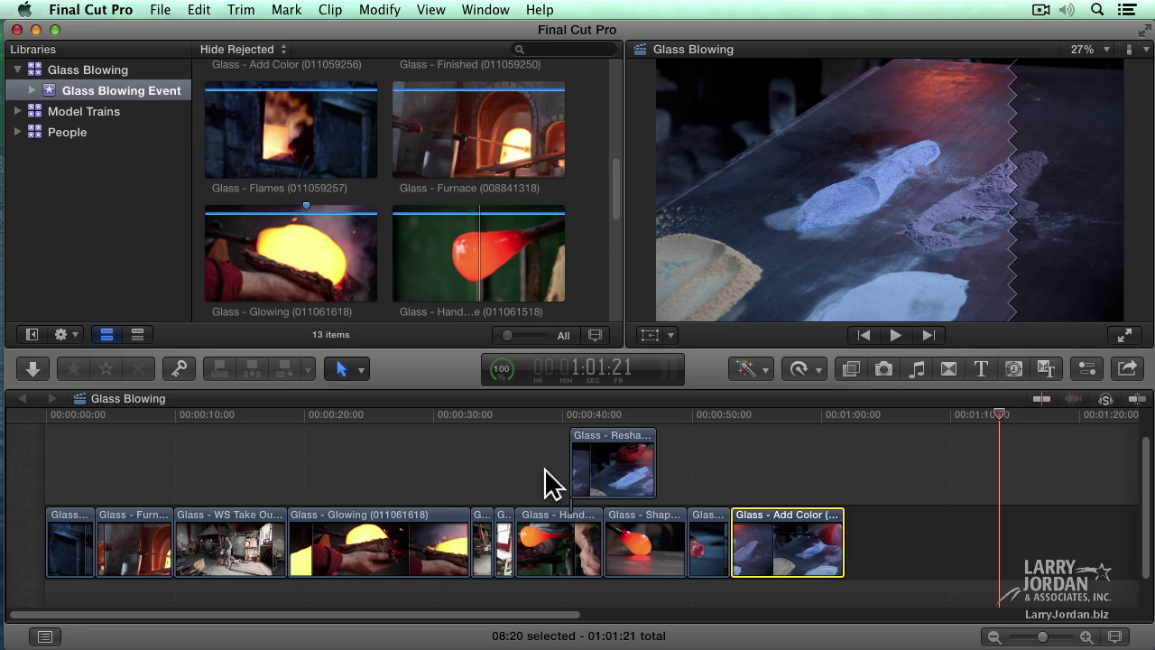
drag(619, 448, 822, 452)
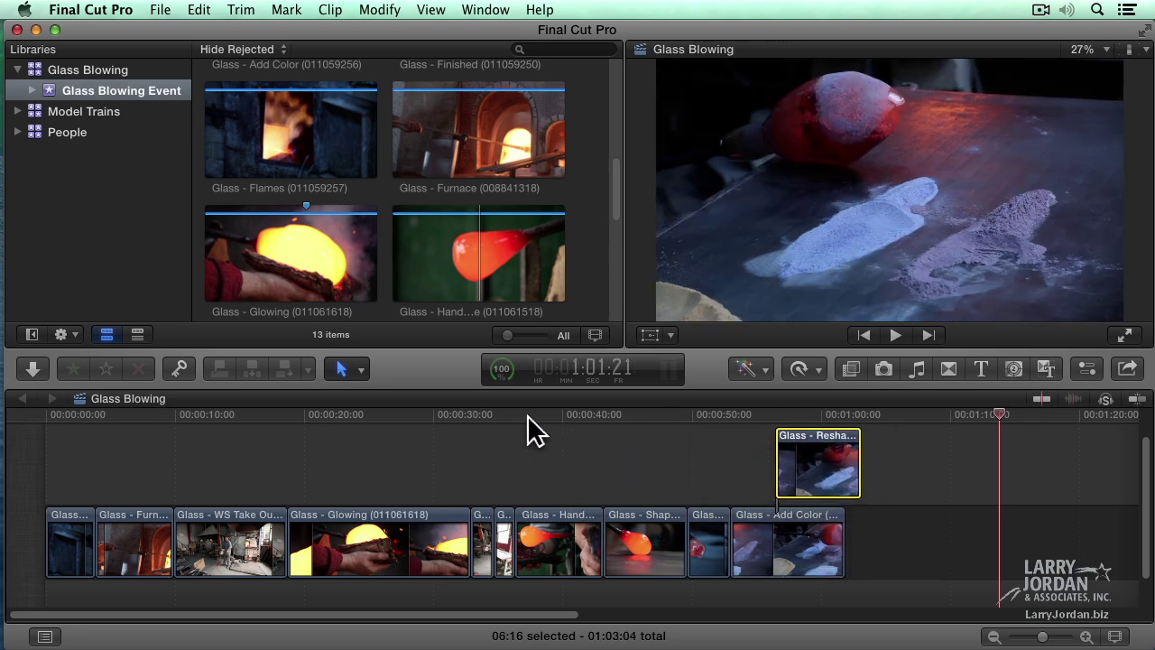
- Scrub the playhead to 00:00:29:15 over the Glowing clip
click(528, 415)
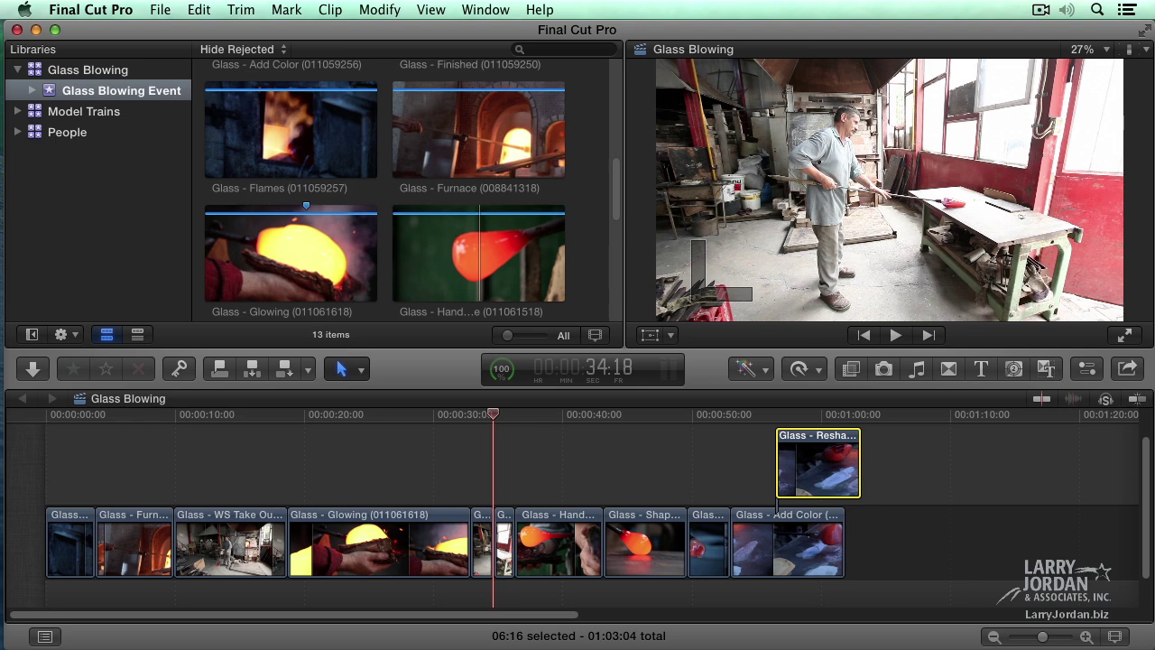
drag(445, 411, 426, 412)
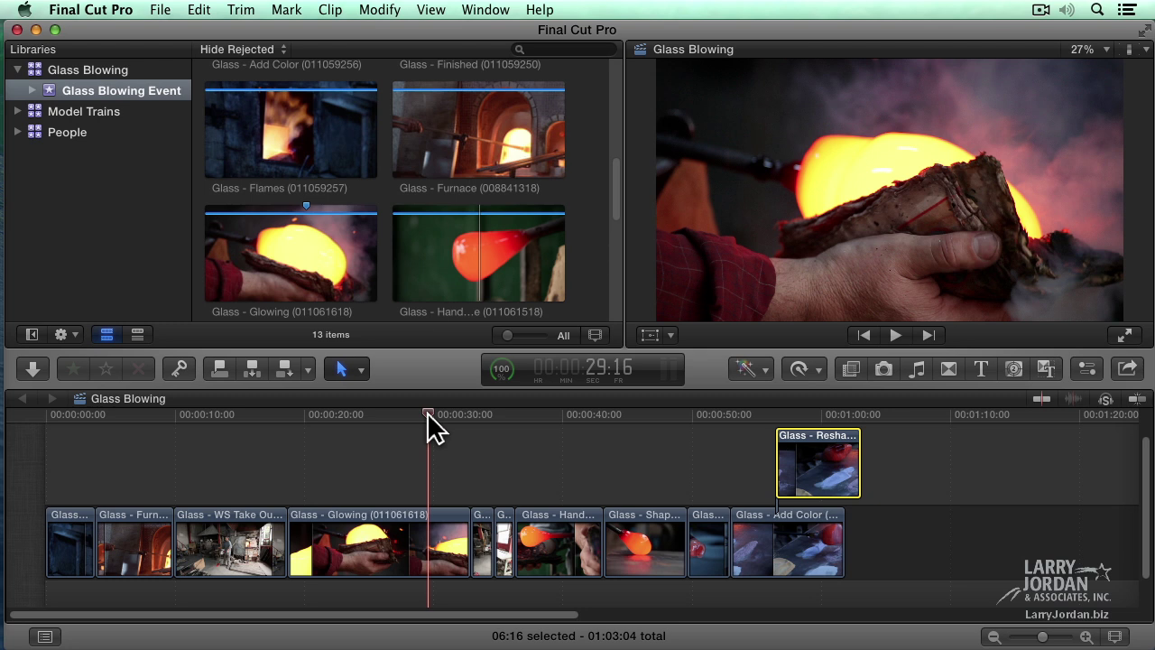
drag(426, 412, 427, 413)
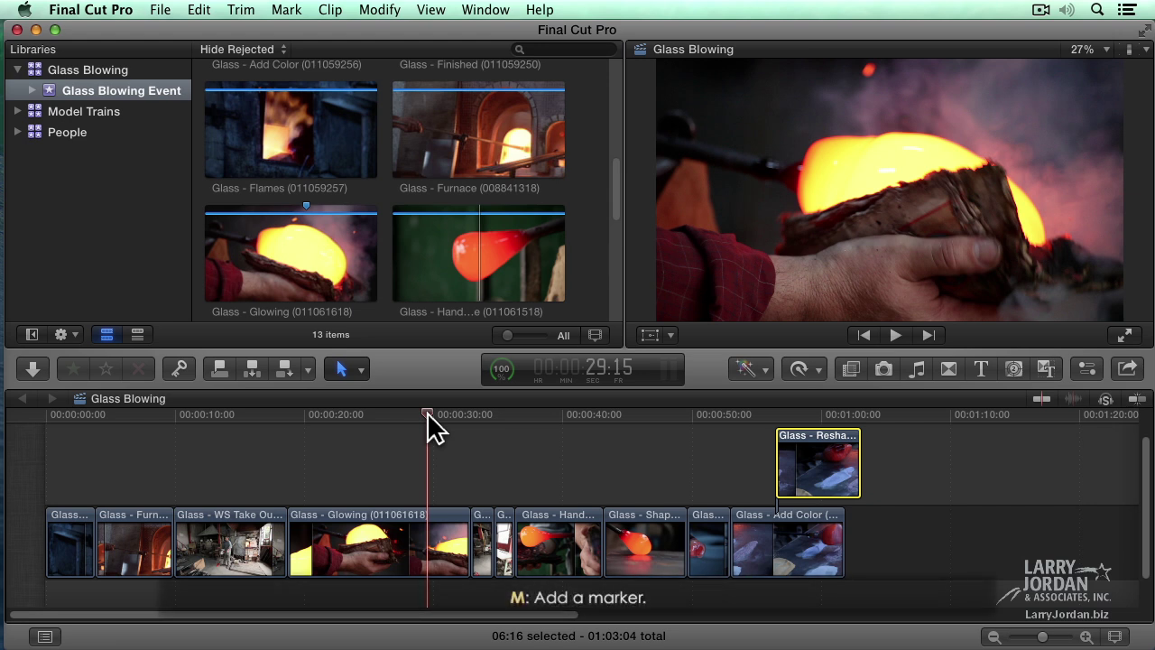
- Add a marker on the Glowing clip and name it 'Flames and Glass'
key(m)
double_click(428, 507)
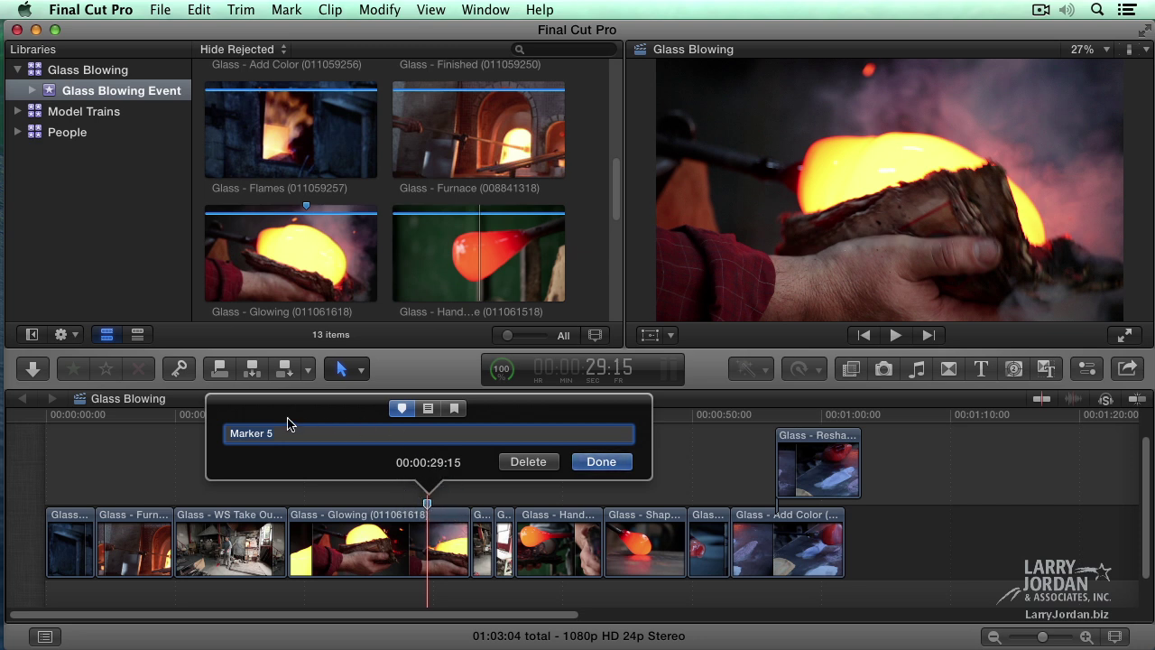
text(Flames and Glass)
- Switch the marker through To Do, Chapter and back to Standard, then delete it
click(428, 409)
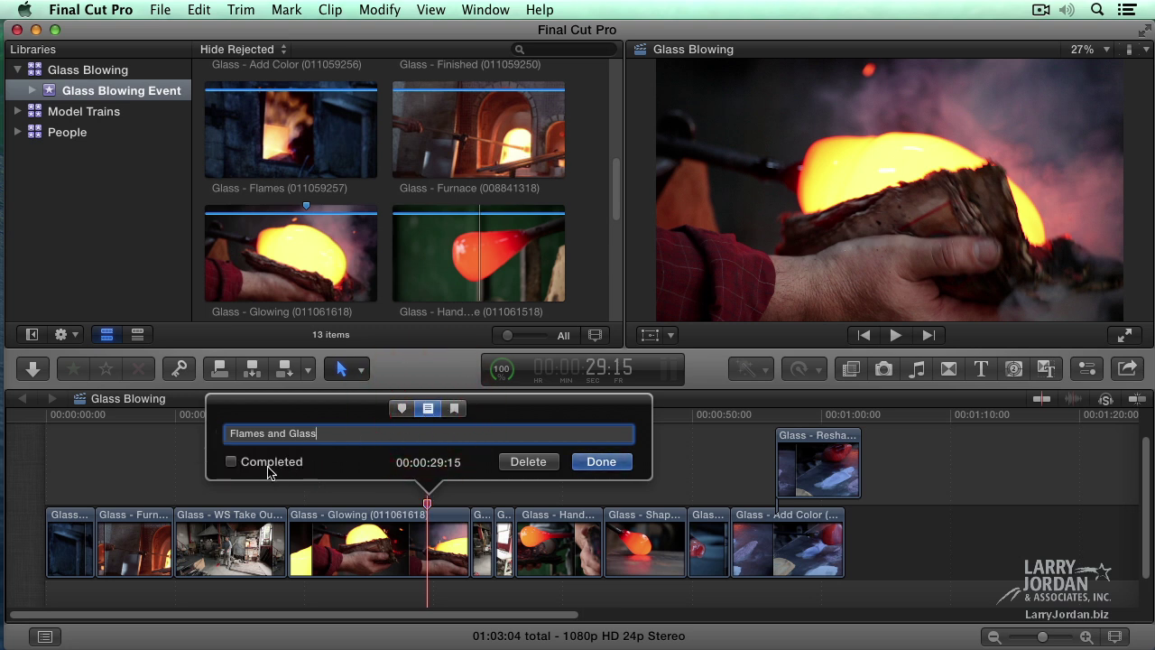
click(456, 411)
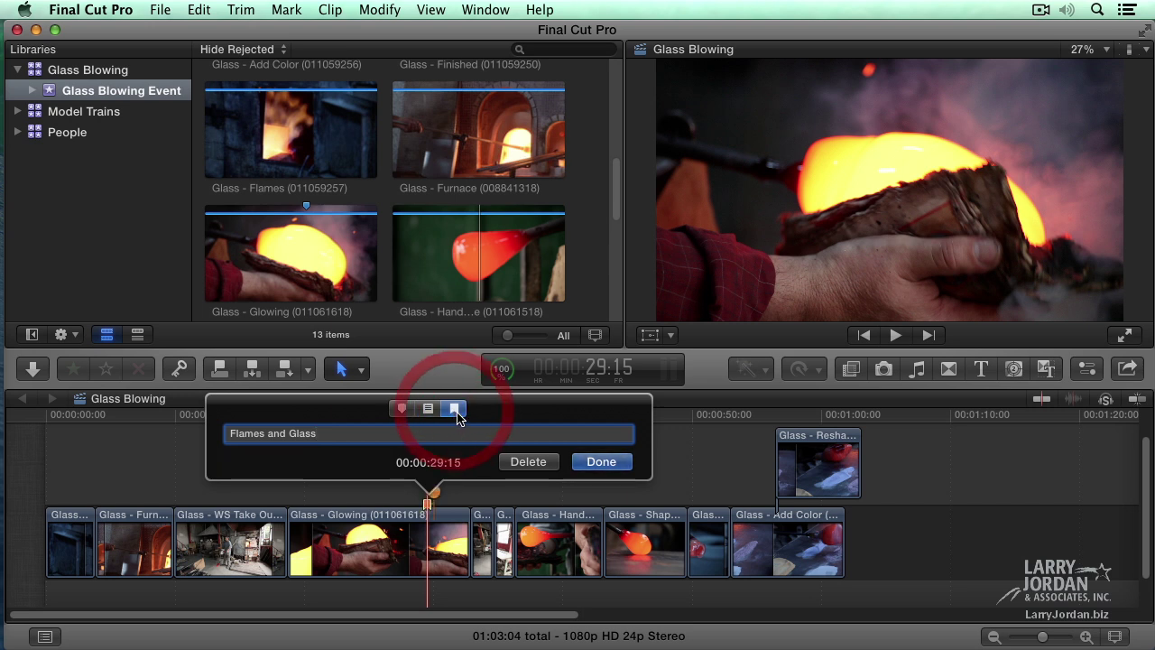
click(402, 412)
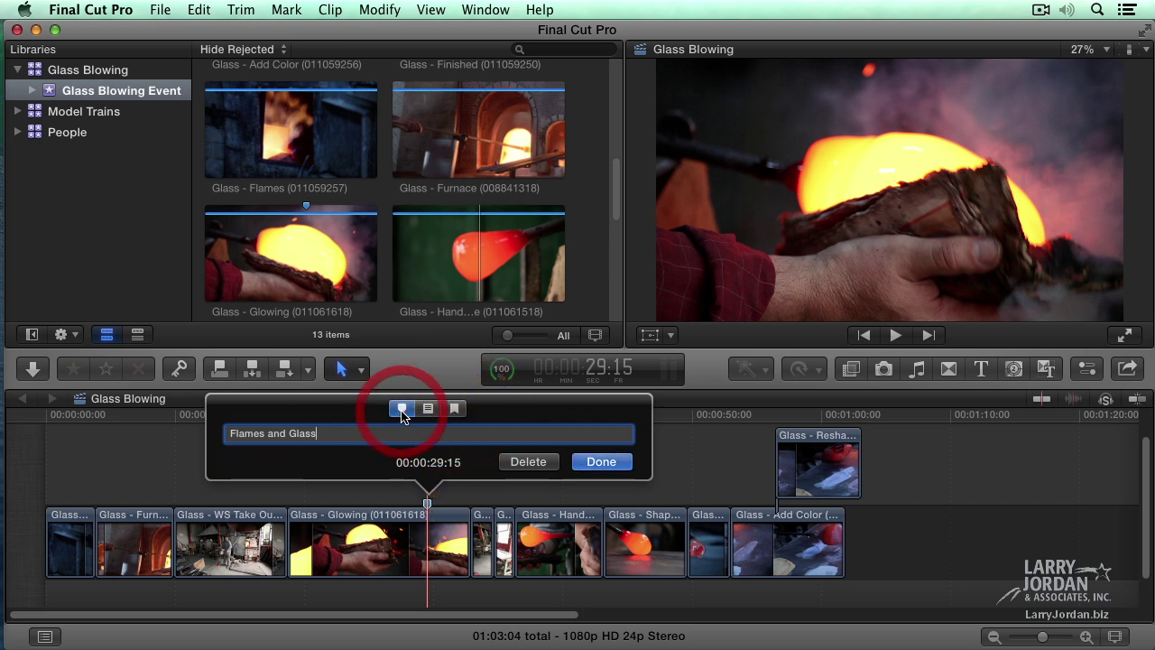
click(536, 470)
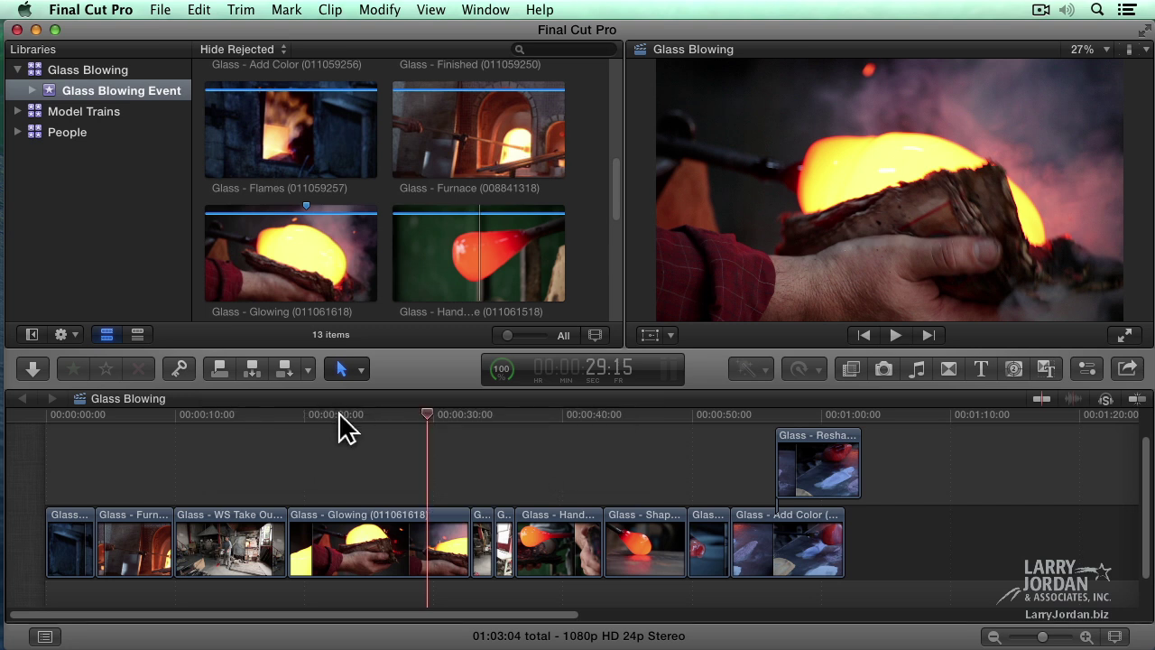
- Jump between markers with Control+; and Control+', ending on the 00:00:22:20 marker
click(339, 412)
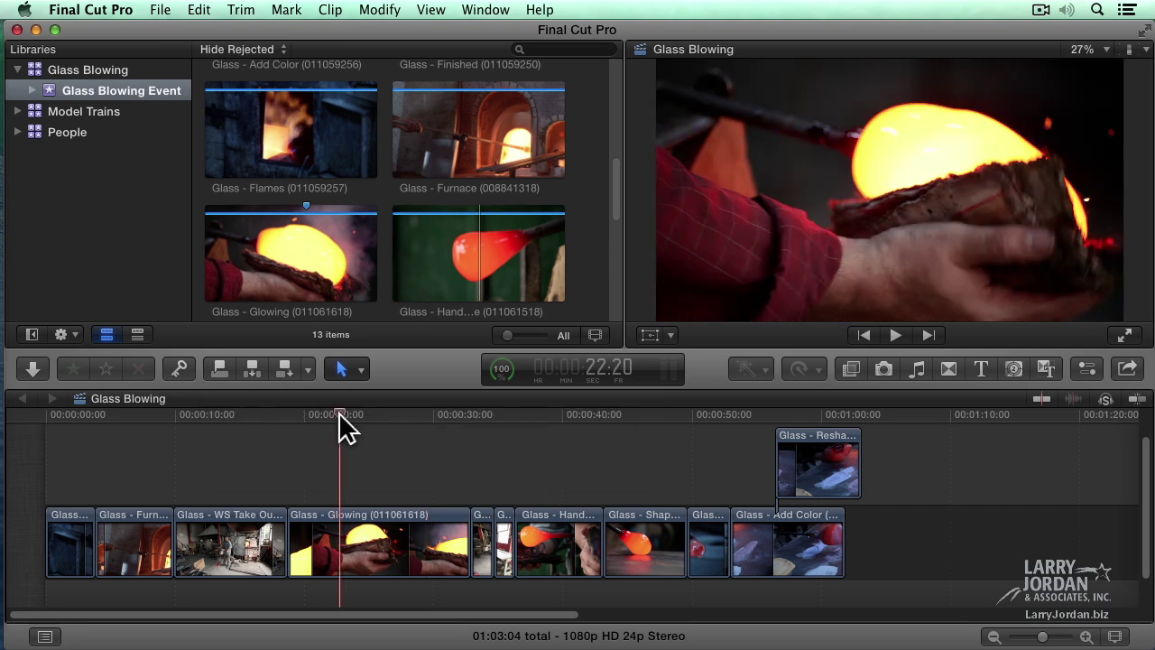
click(457, 415)
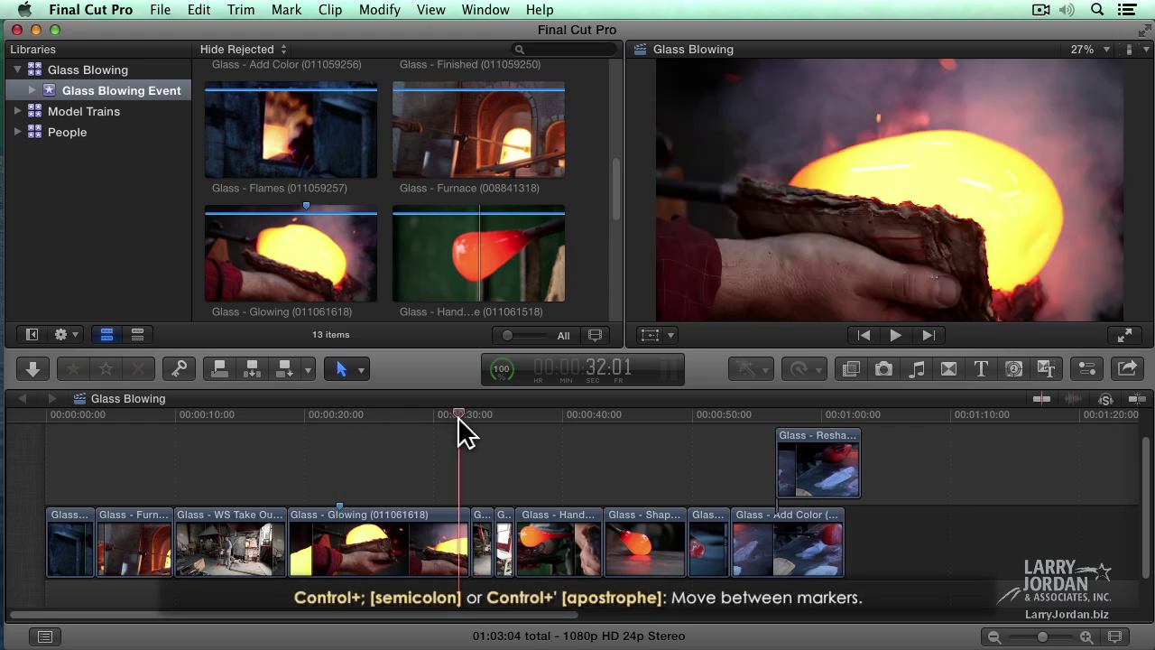
click(461, 419)
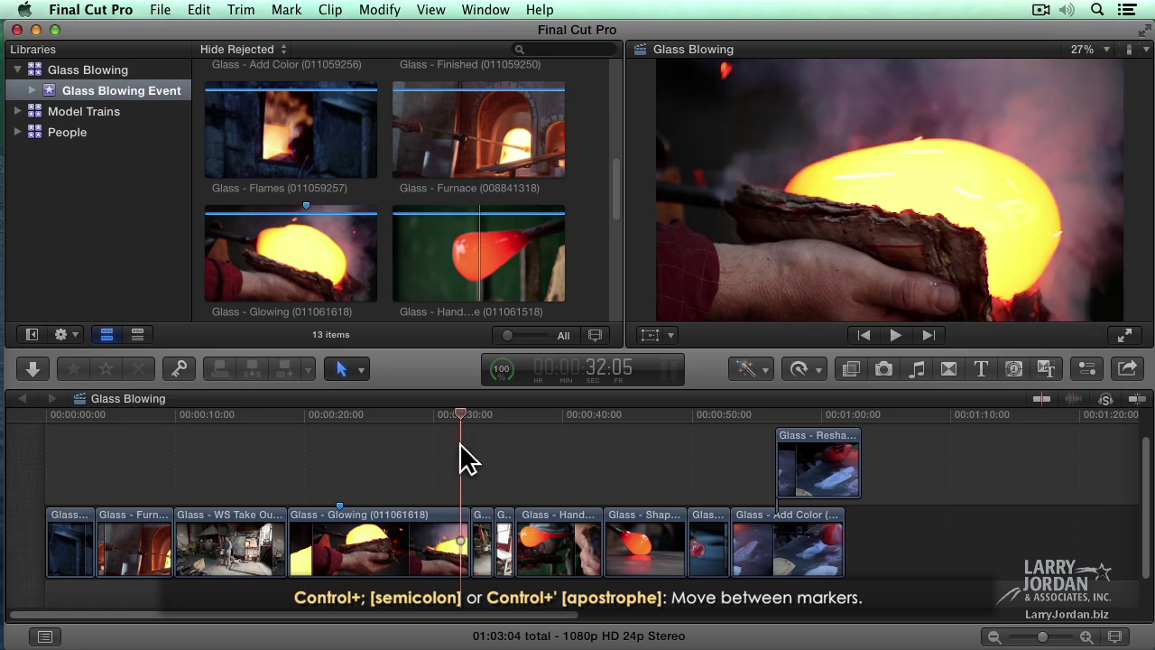
key(ctrl+semicolon)
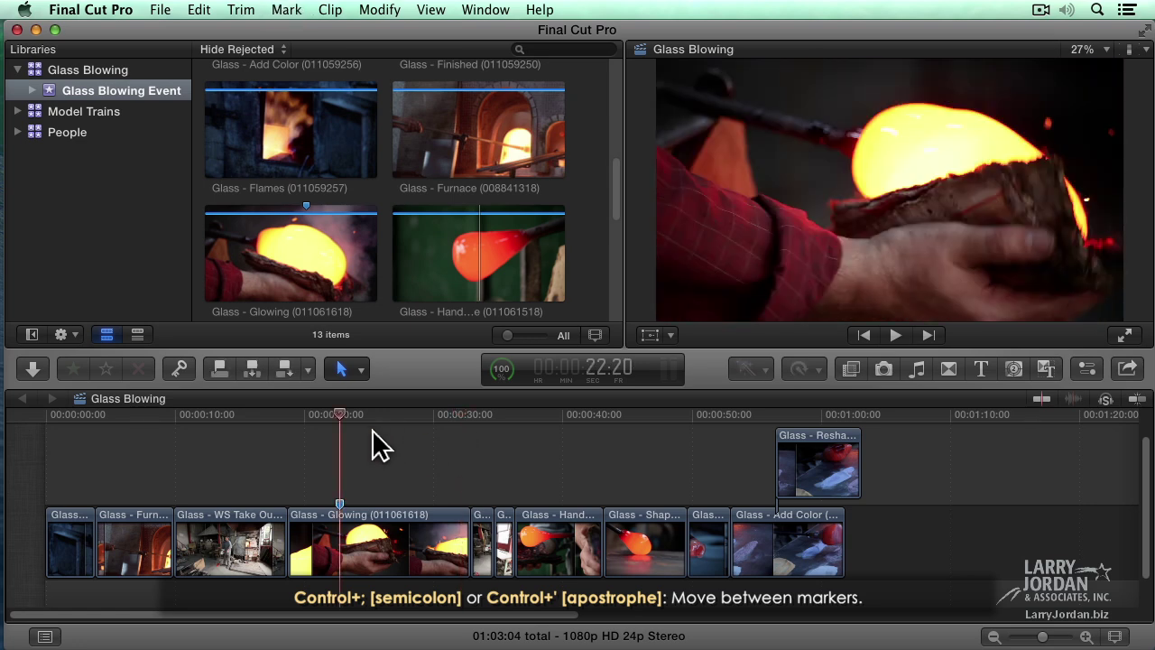
click(258, 415)
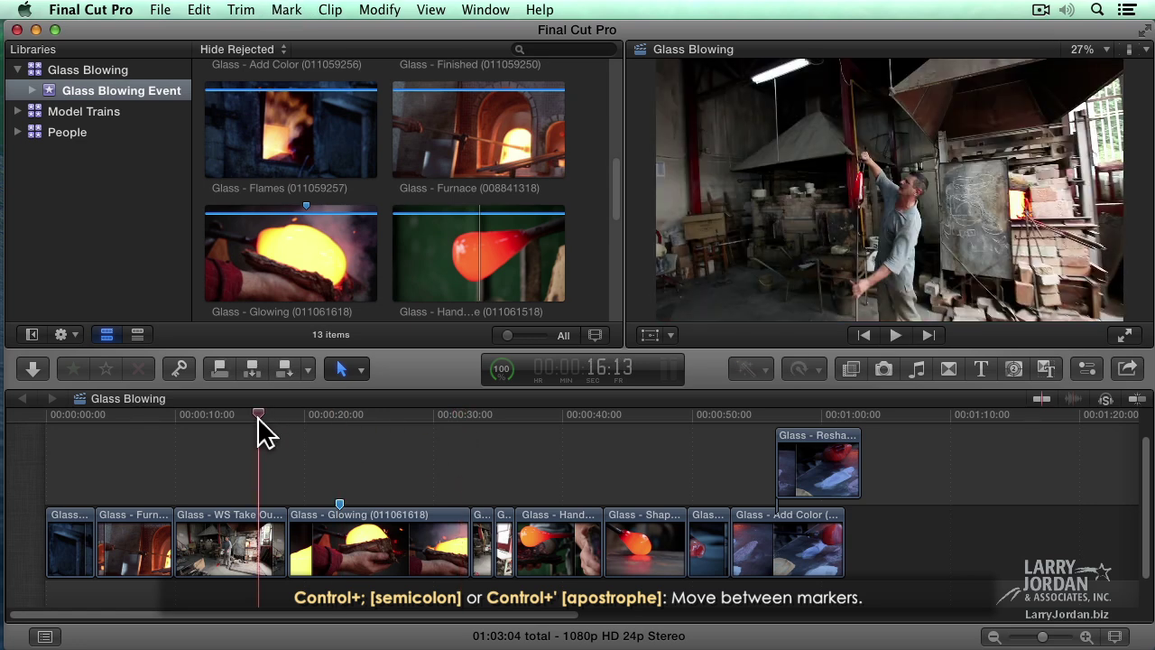
key(ctrl+apostrophe)
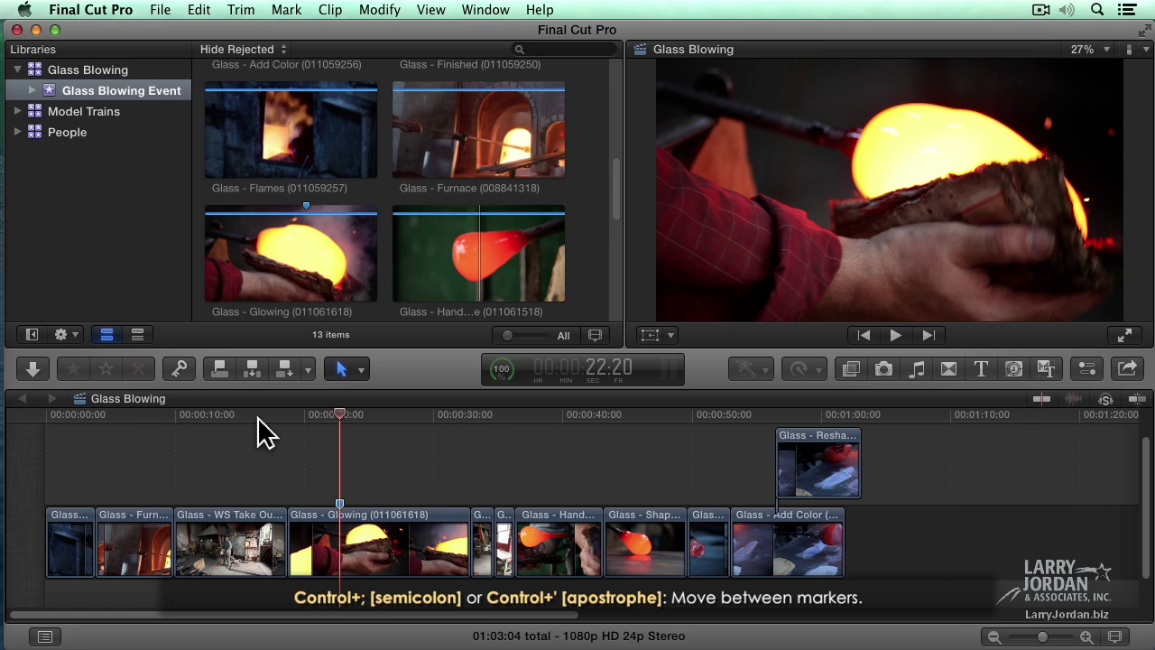
click(423, 416)
key(ctrl+semicolon)
click(278, 417)
key(ctrl+apostrophe)
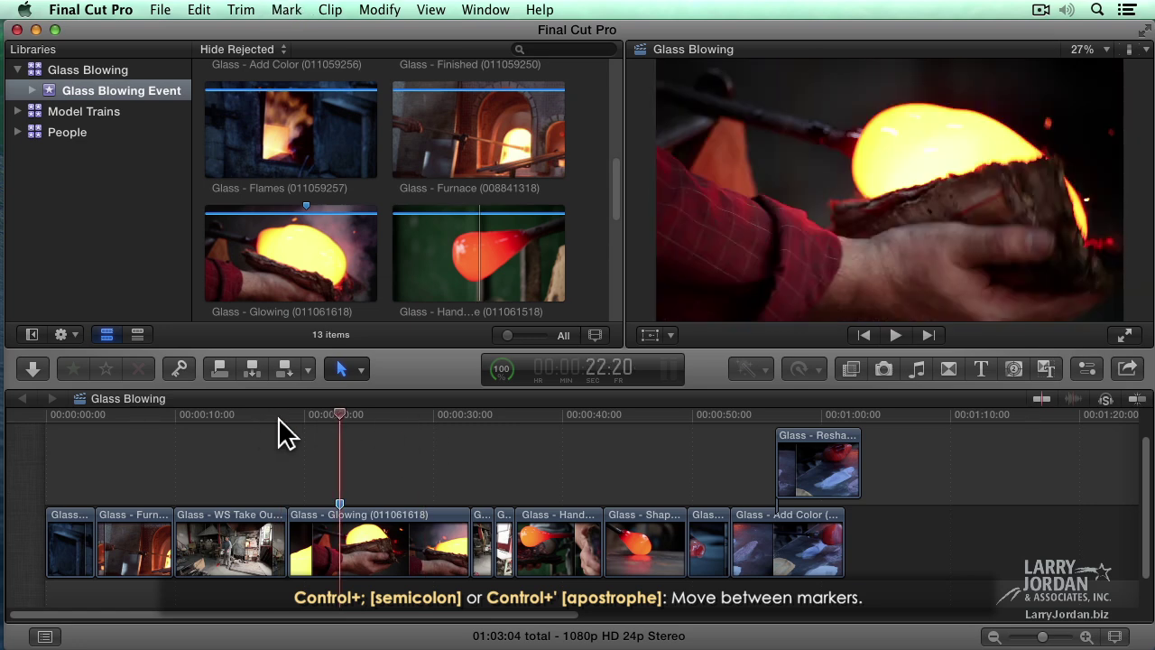